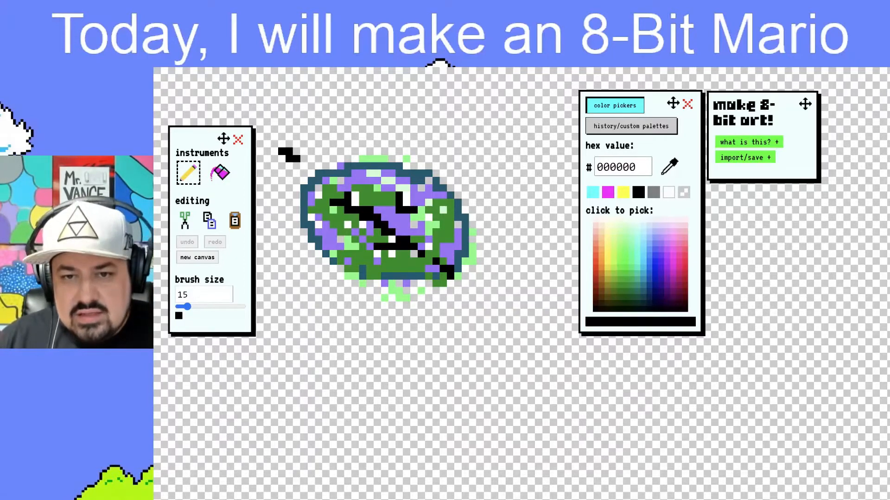
Step: Erase the existing drawing by creating a new canvas with a transparent background
left_click(683, 193)
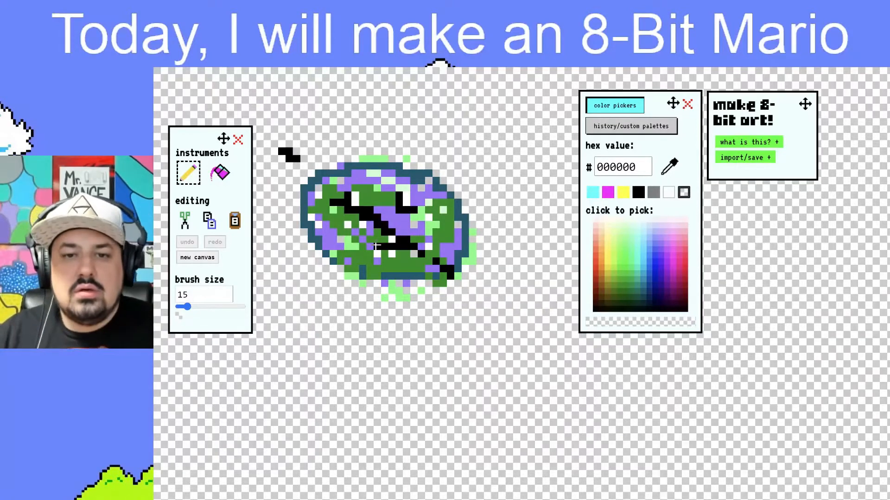
left_click(198, 258)
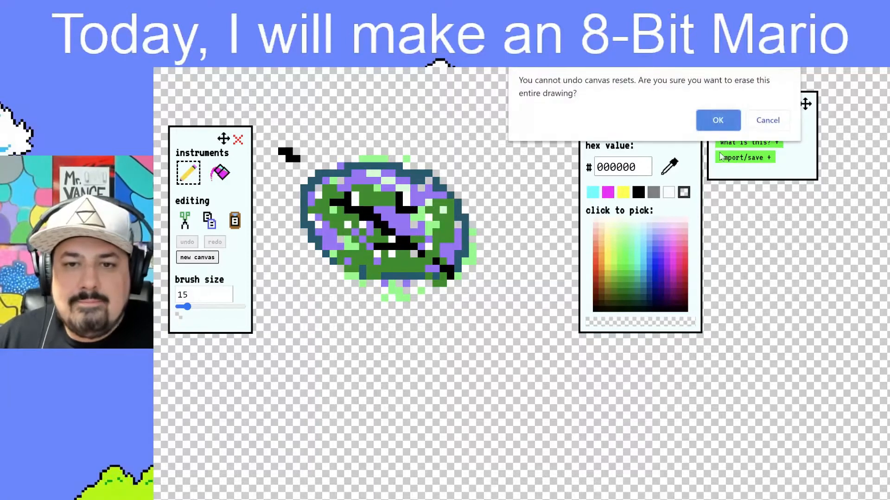
left_click(717, 120)
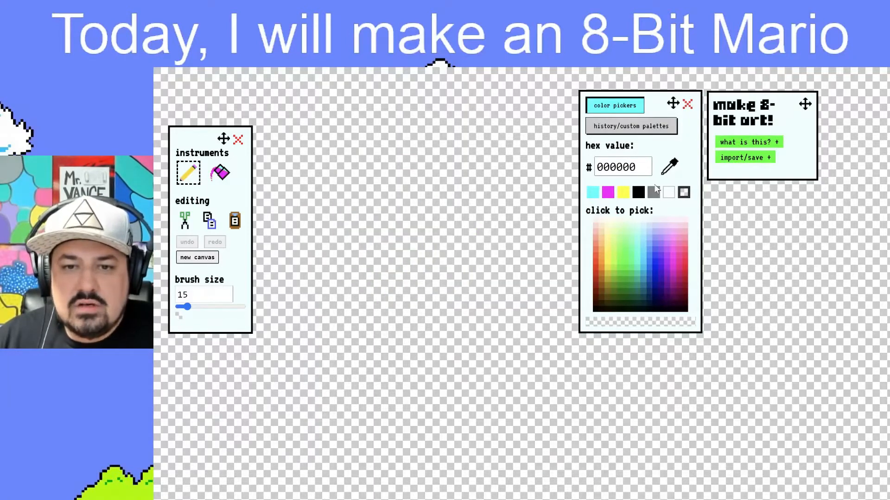
Step: Reset the canvas with black as the background color
left_click(642, 193)
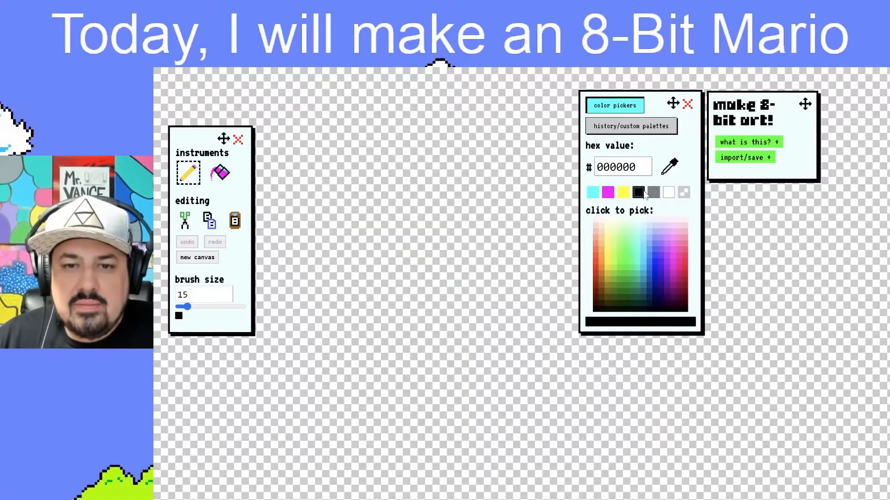
left_click(191, 255)
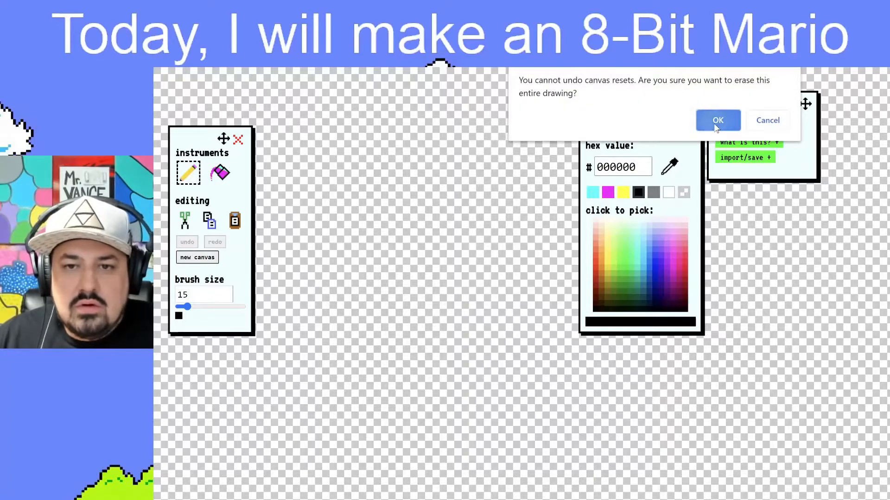
left_click(718, 121)
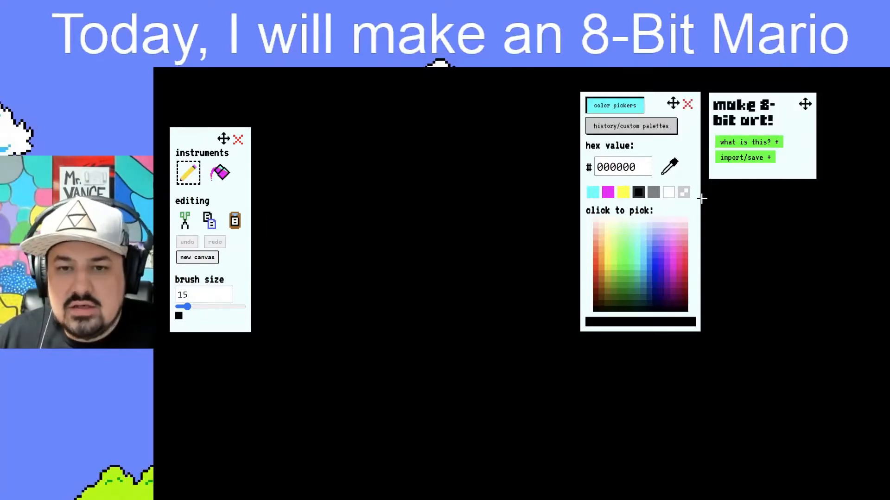
Step: Replace the black canvas with a new transparent one
left_click(684, 192)
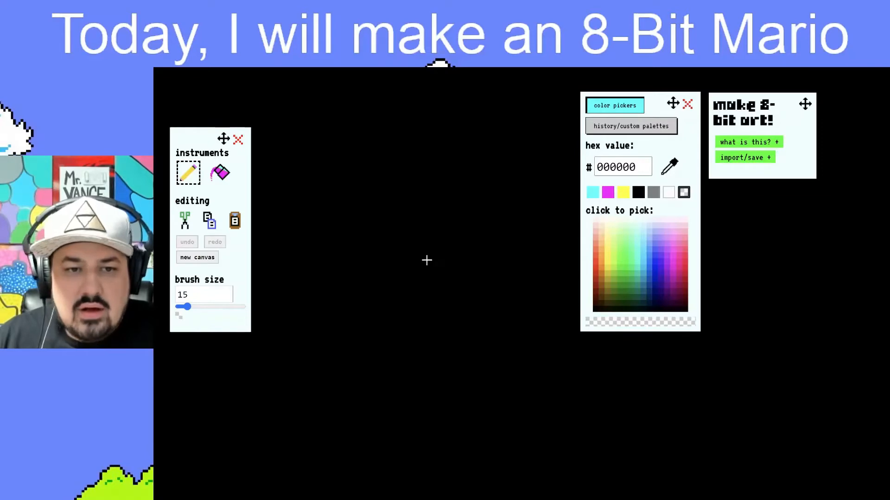
left_click(209, 258)
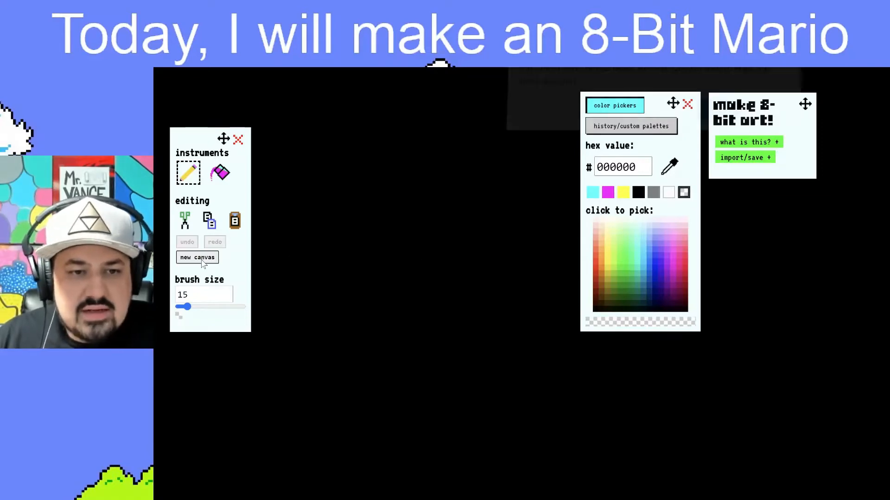
left_click(717, 120)
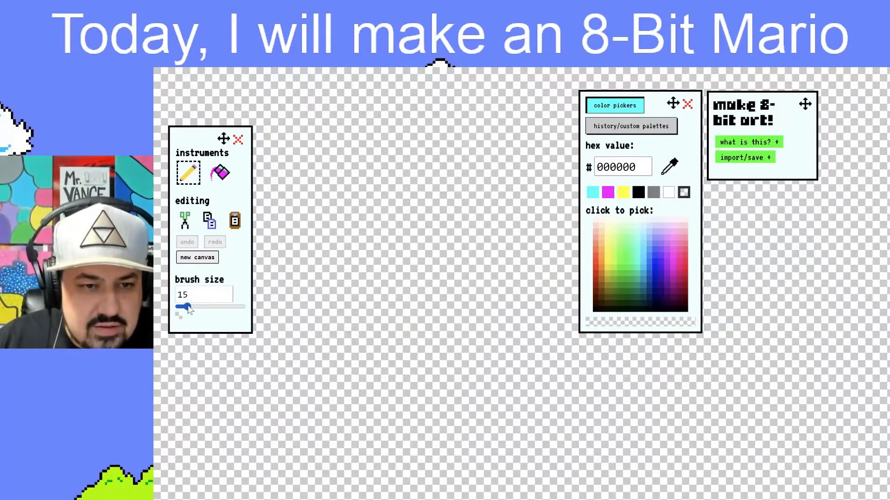
Step: Enlarge the brush to size 25 and shift the title and color panels outward to free drawing space
left_click_drag(190, 309, 195, 310)
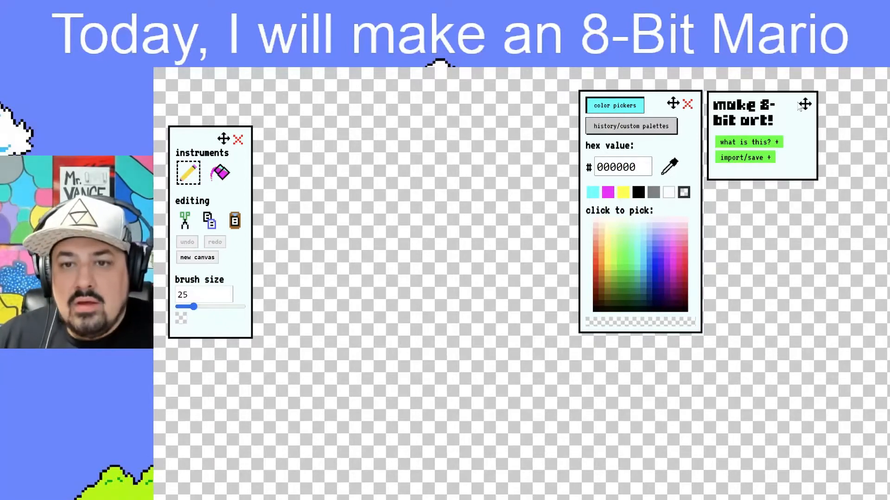
left_click_drag(805, 104, 888, 103)
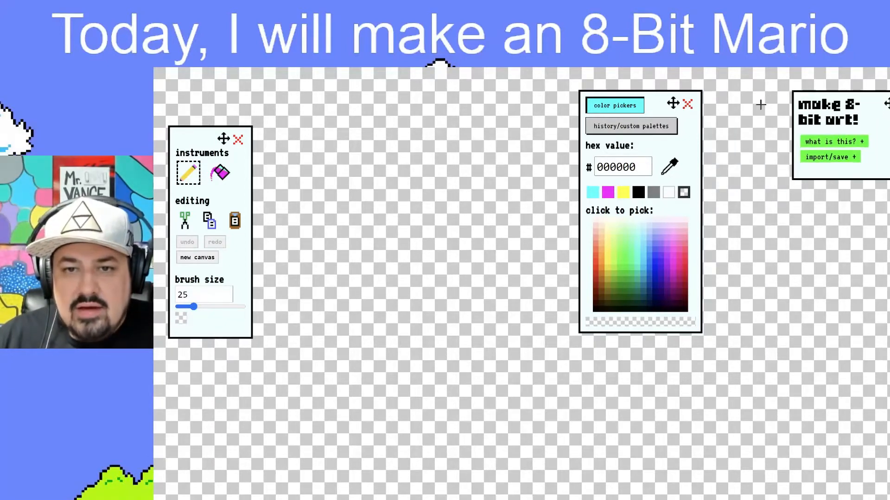
left_click_drag(672, 103, 758, 103)
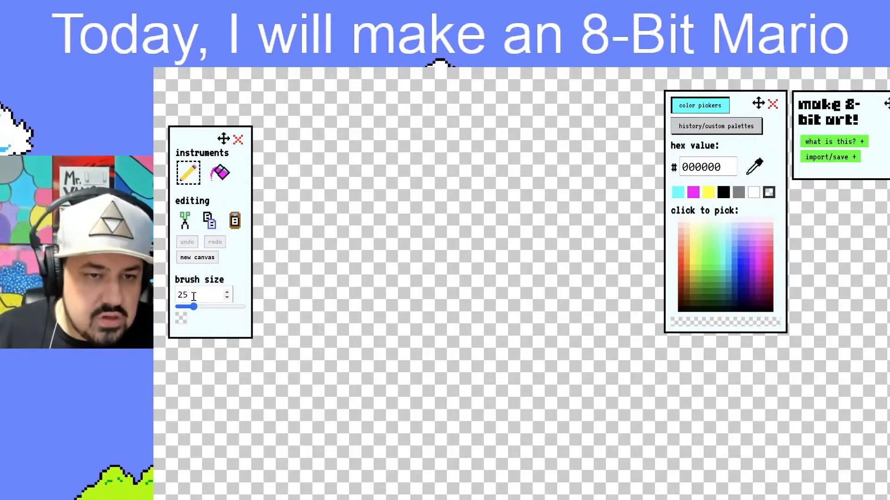
Step: Set the brush size to 32 and paint a black horizontal row four squares wide as the top of Mario's cap
mouse_move(196, 311)
left_mouse_down()
mouse_move(229, 311)
mouse_move(182, 310)
mouse_move(193, 311)
left_mouse_up()
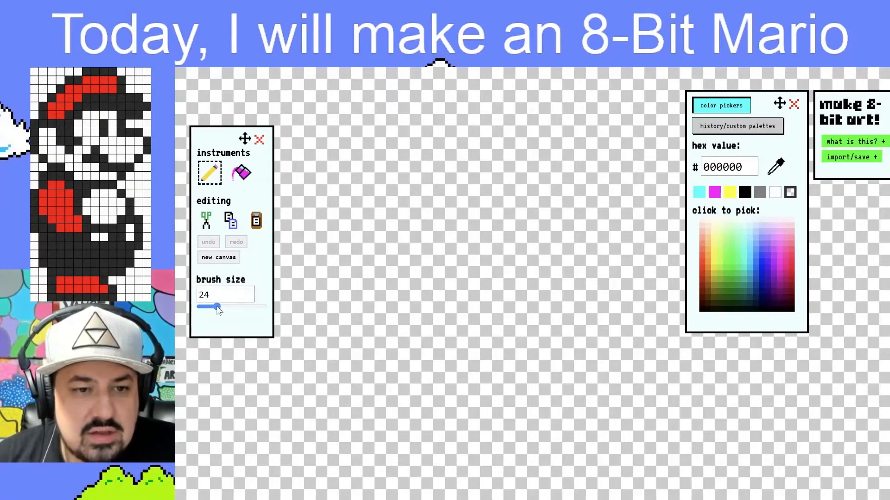
left_click_drag(219, 306, 221, 306)
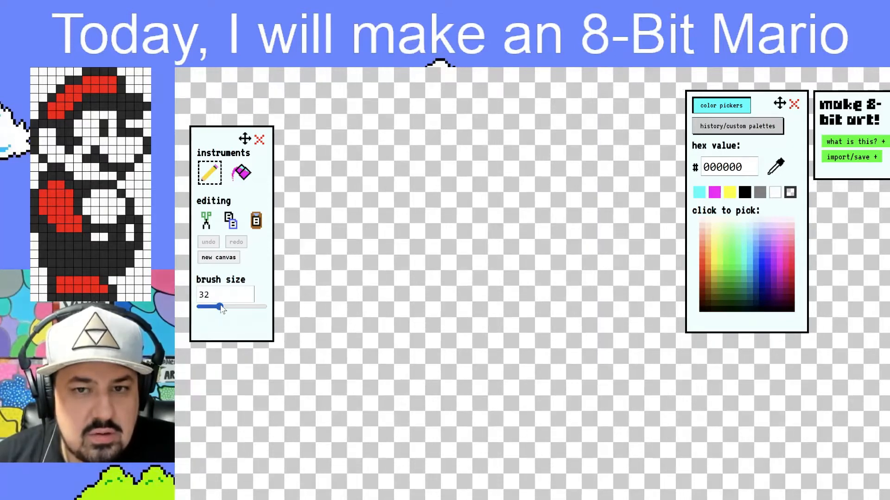
left_click(740, 193)
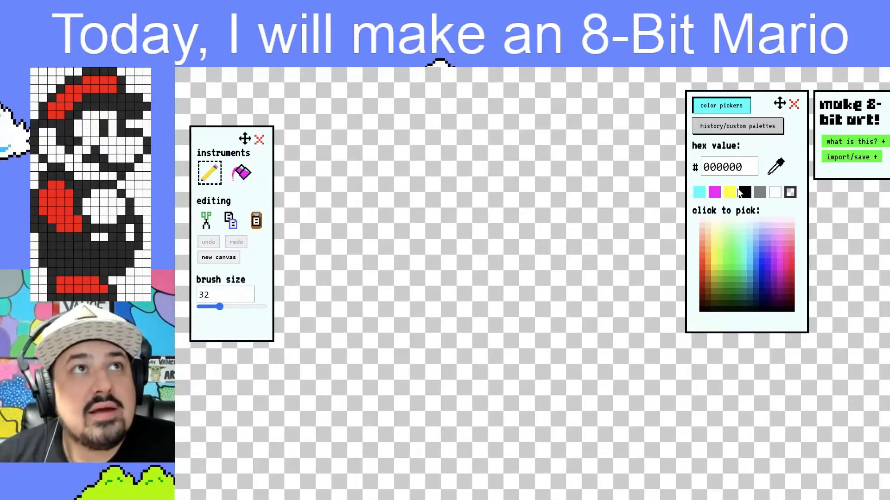
left_click(743, 197)
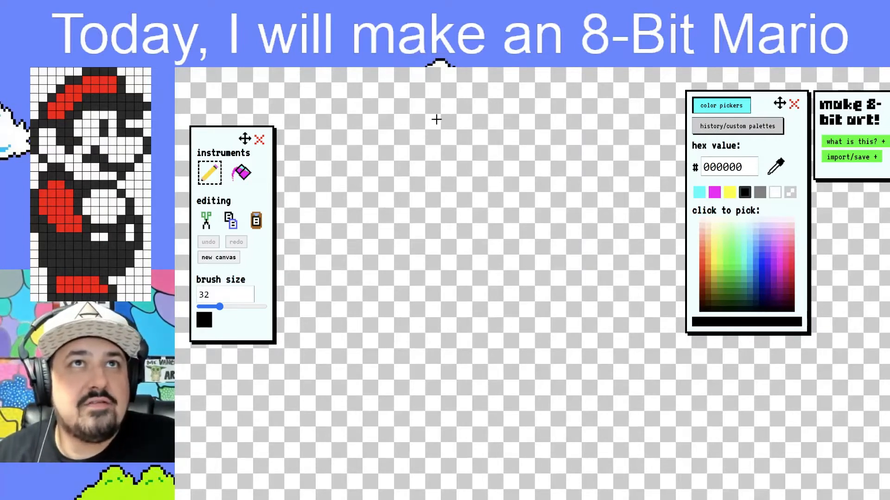
left_click_drag(436, 123, 463, 122)
left_click(482, 126)
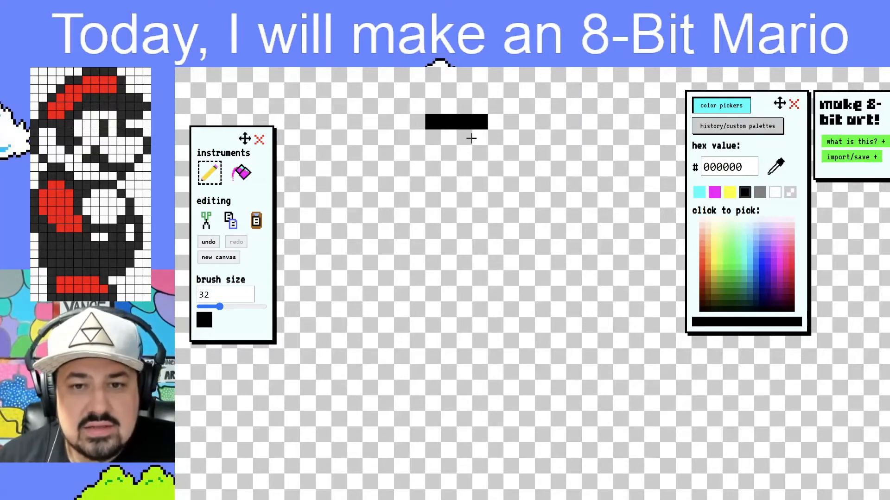
Step: Choose red ec301a and paint two rows of four squares directly beneath the cap's black top edge
left_click(702, 253)
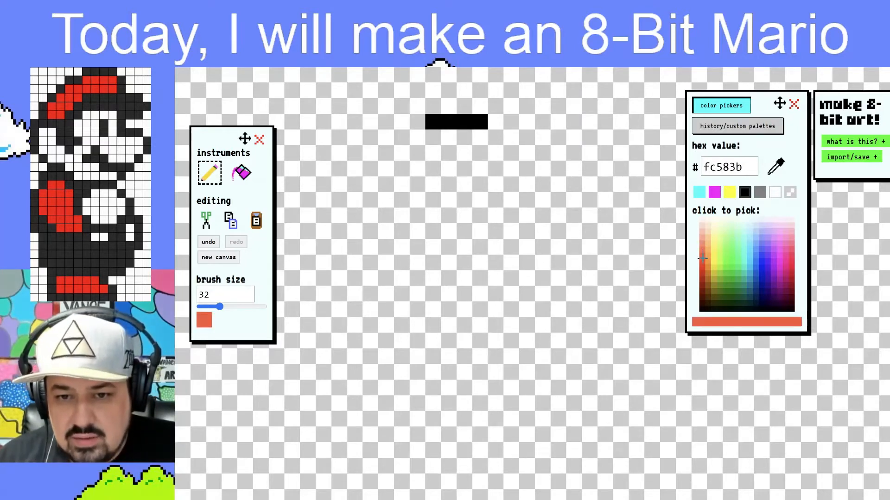
left_click(702, 258)
left_click(702, 268)
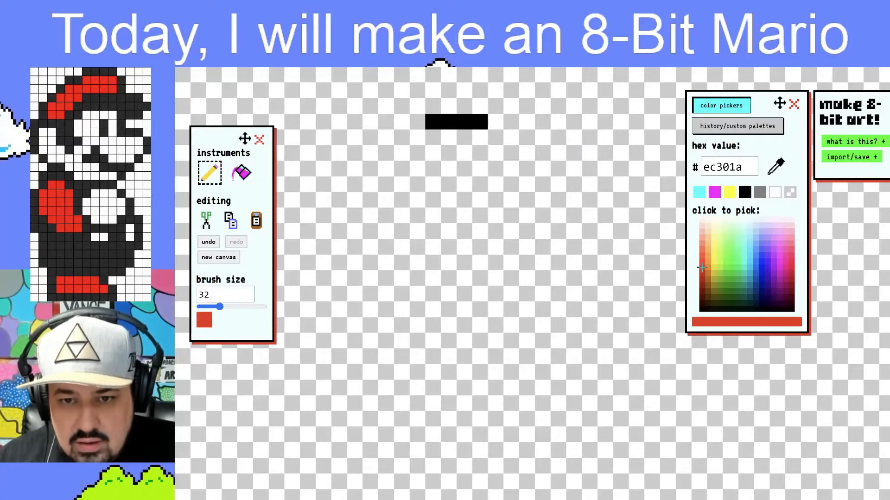
left_click_drag(435, 139, 480, 139)
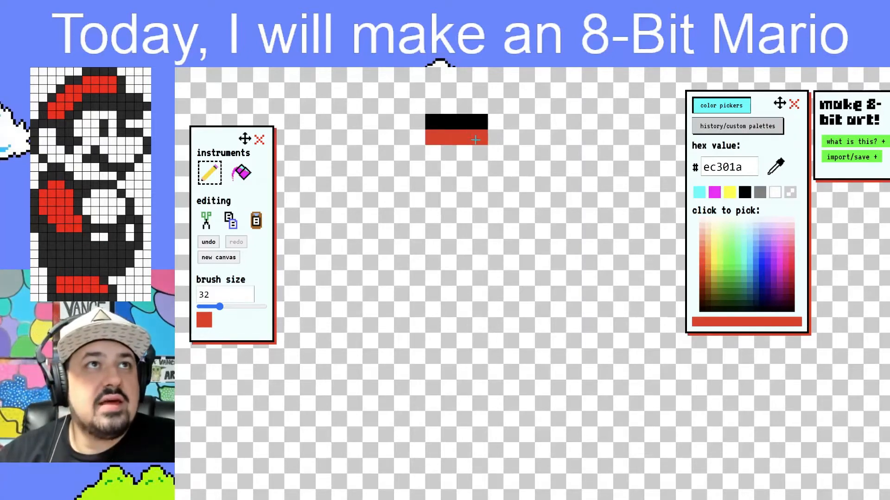
left_click_drag(430, 153, 474, 155)
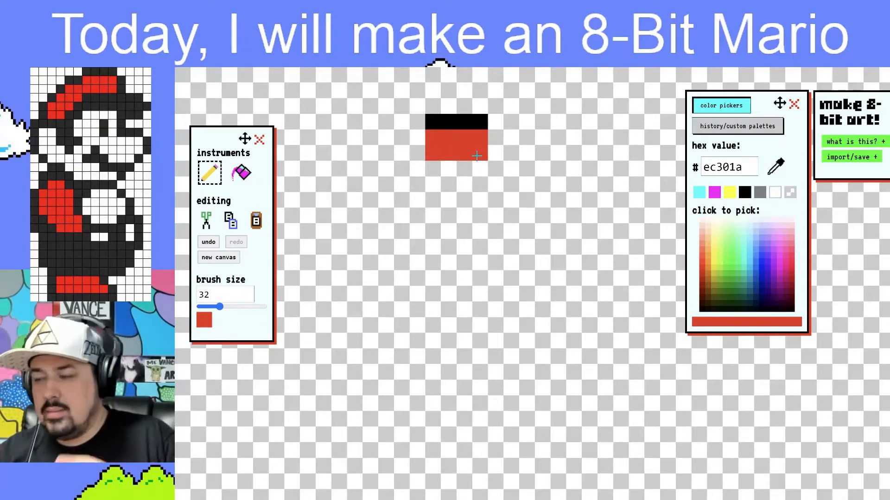
Step: Outline the cap in black with two squares left of the upper red row and one square at the right end of each red row
left_click(712, 129)
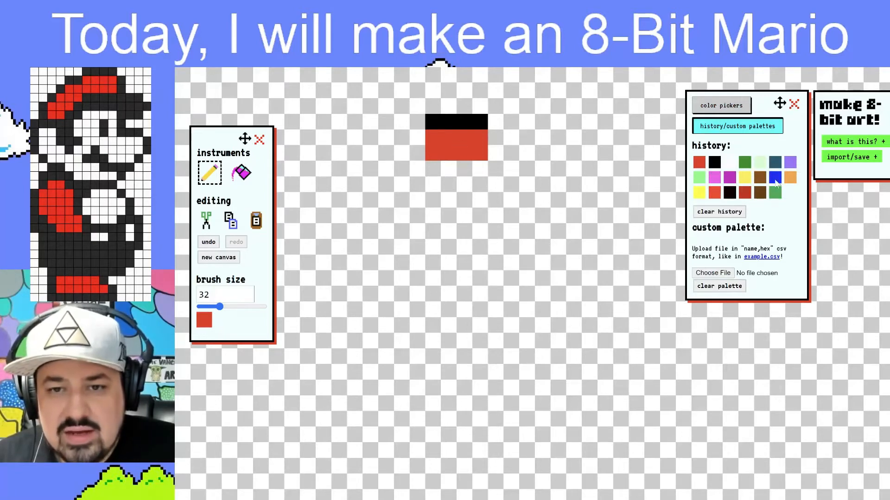
left_click(715, 162)
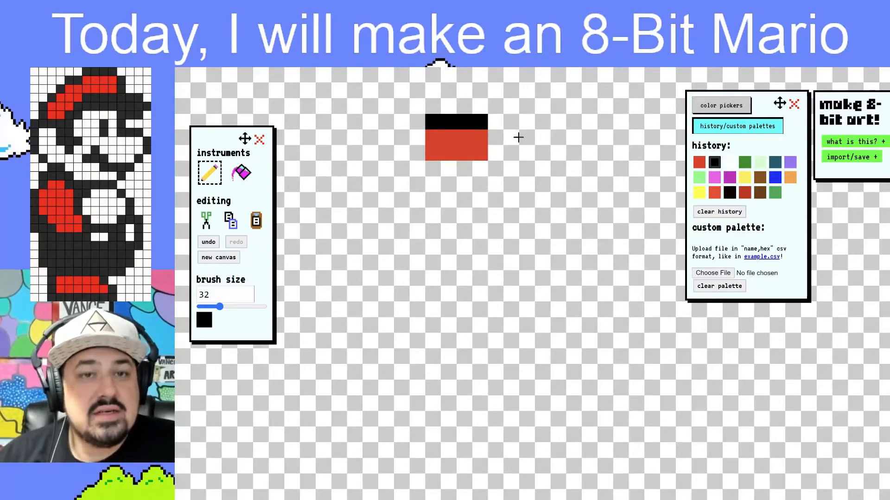
left_click(497, 138)
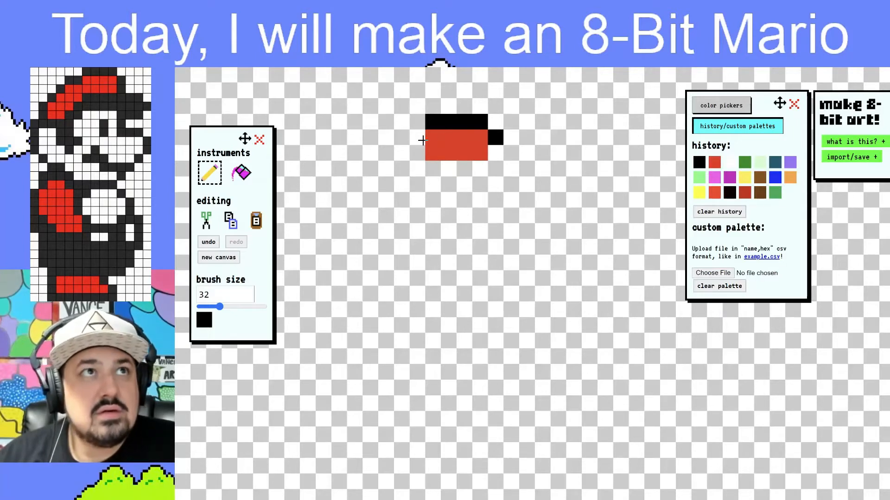
left_click_drag(423, 141, 397, 141)
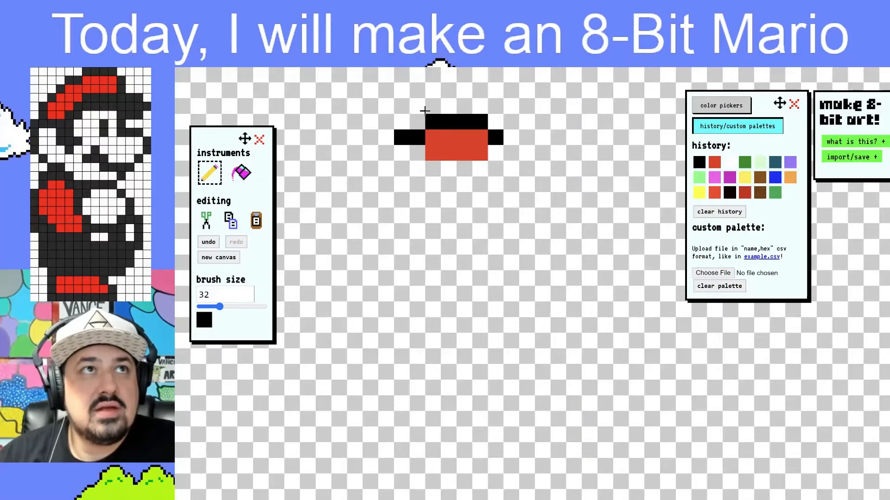
left_click(494, 156)
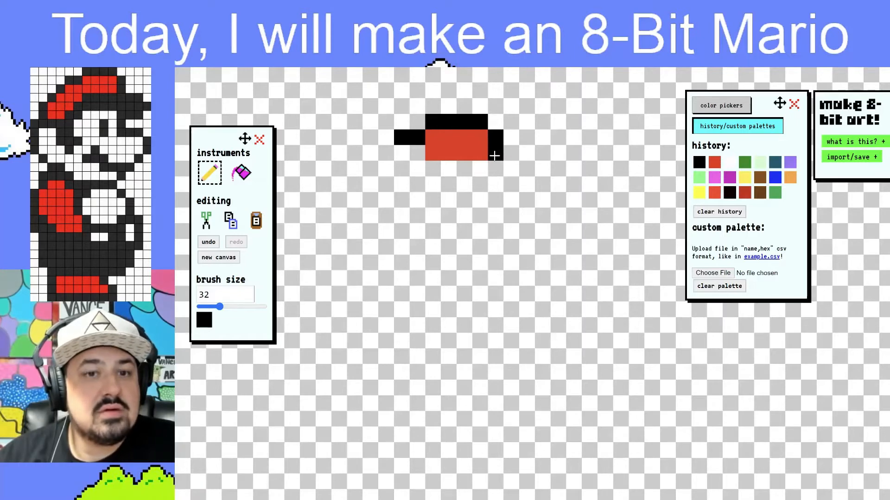
Step: Extend the red cap down its left side with two squares beside the lower red row, then rows of three and two squares below
left_click(713, 163)
left_click(417, 153)
left_click(394, 152)
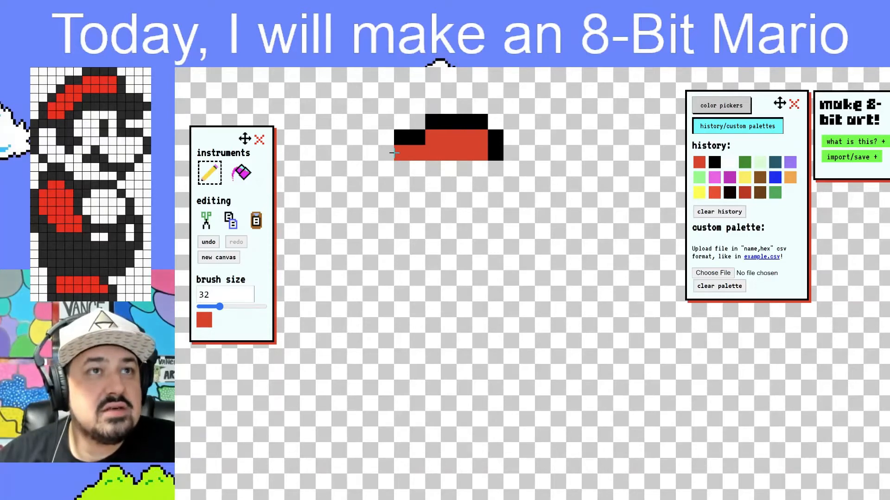
left_click(398, 169)
left_click(416, 170)
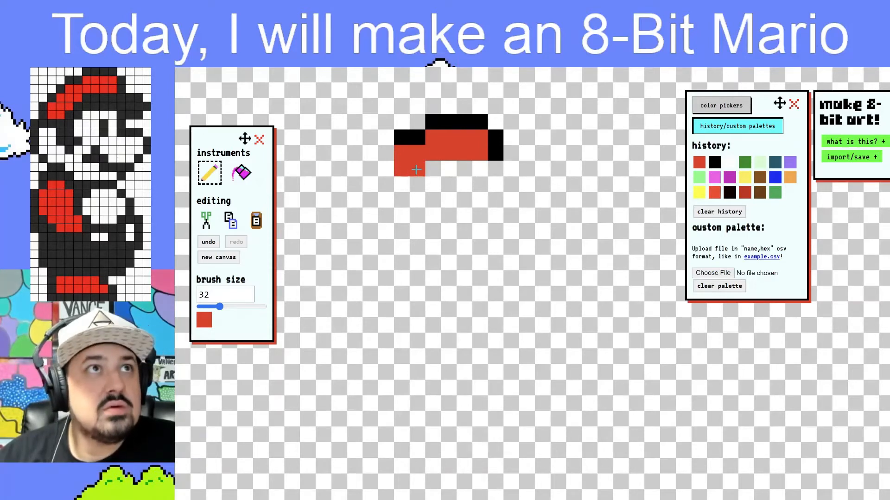
left_click(383, 169)
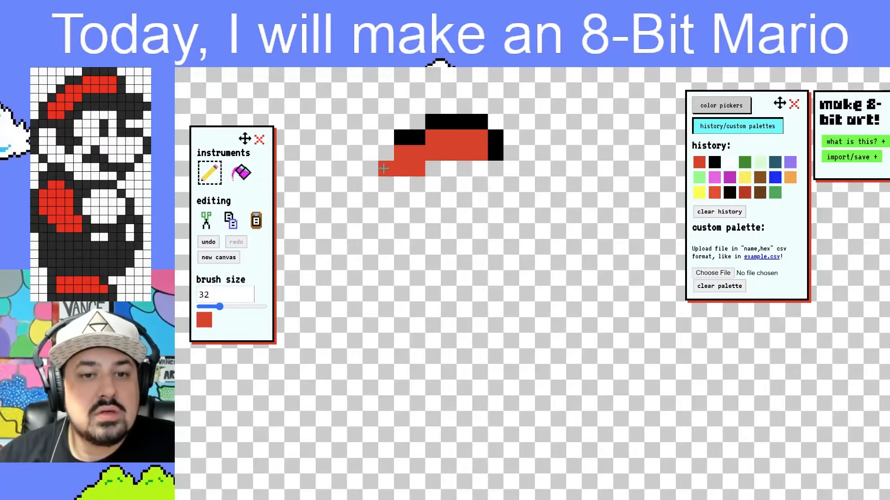
left_click(417, 184)
left_click(401, 183)
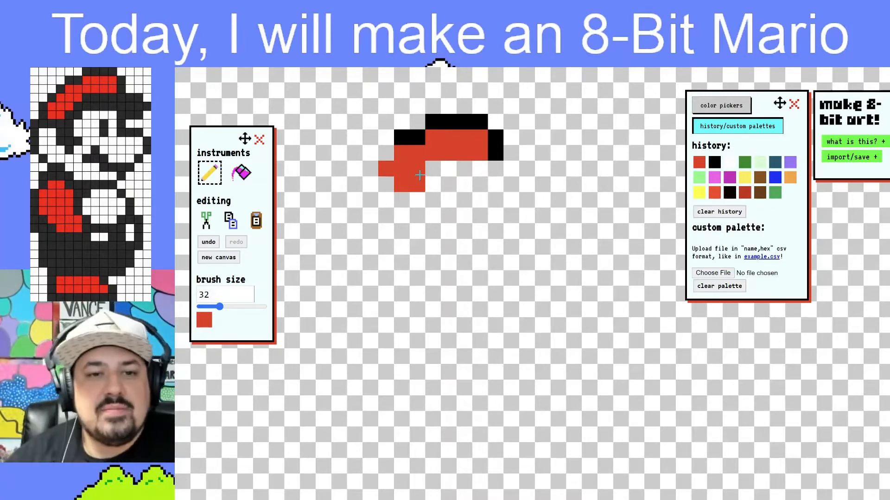
Step: Add one black outline square diagonally below the left end of the cap's black edge, above the leftmost red square
left_click(713, 162)
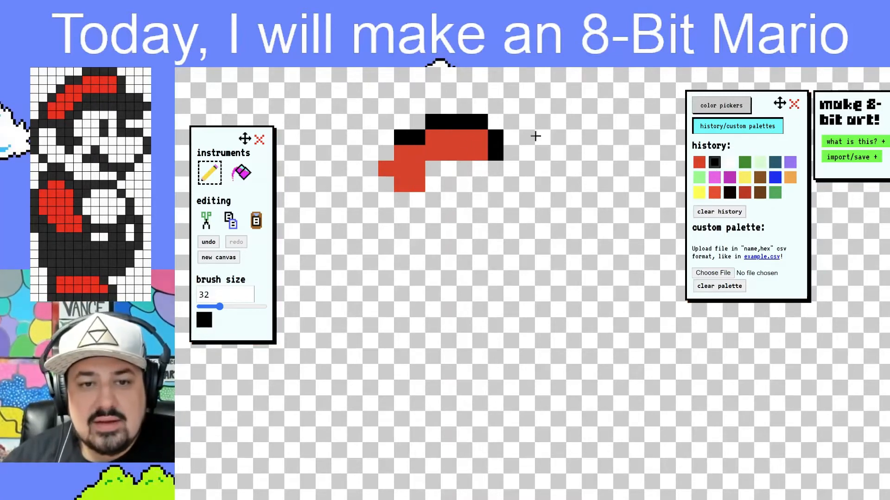
left_click(387, 153)
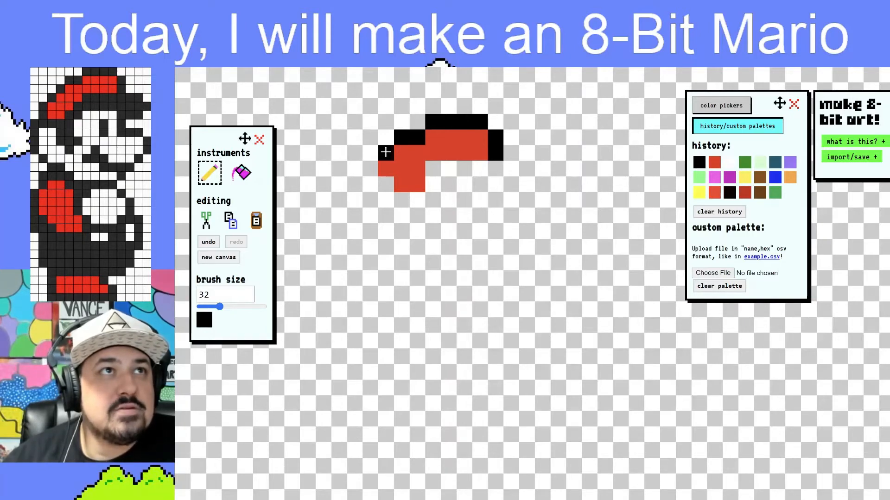
left_click(384, 152)
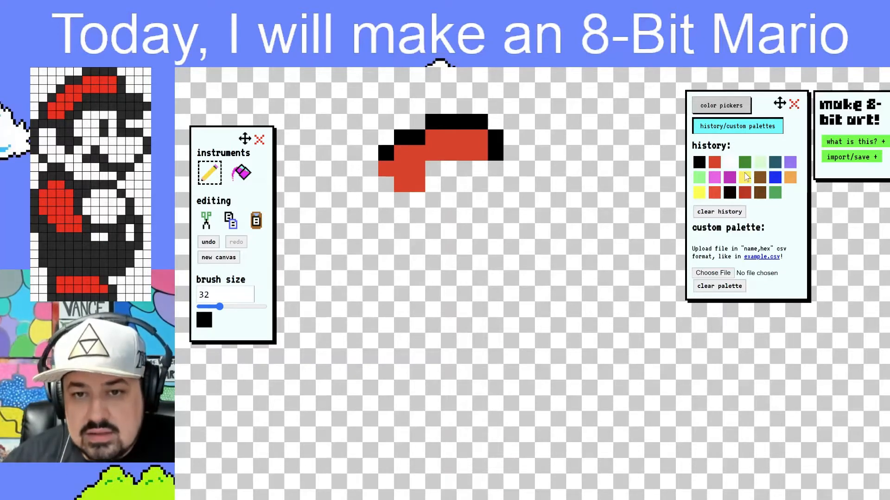
Step: Erase the square at the right end of the cap's lowest red row using the transparent colour
left_click(722, 106)
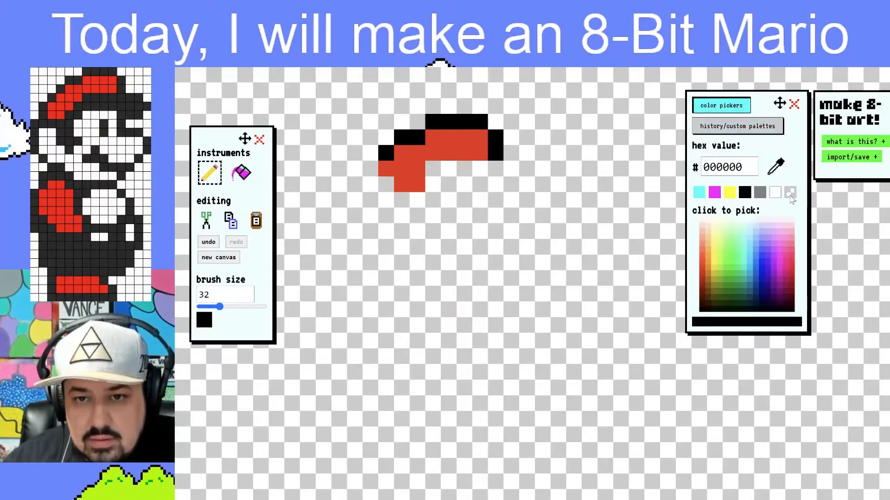
left_click(790, 193)
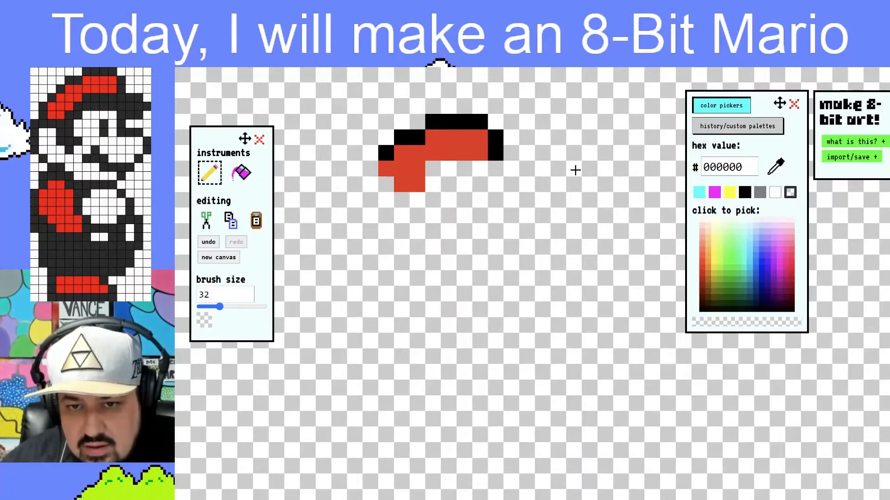
left_click(417, 184)
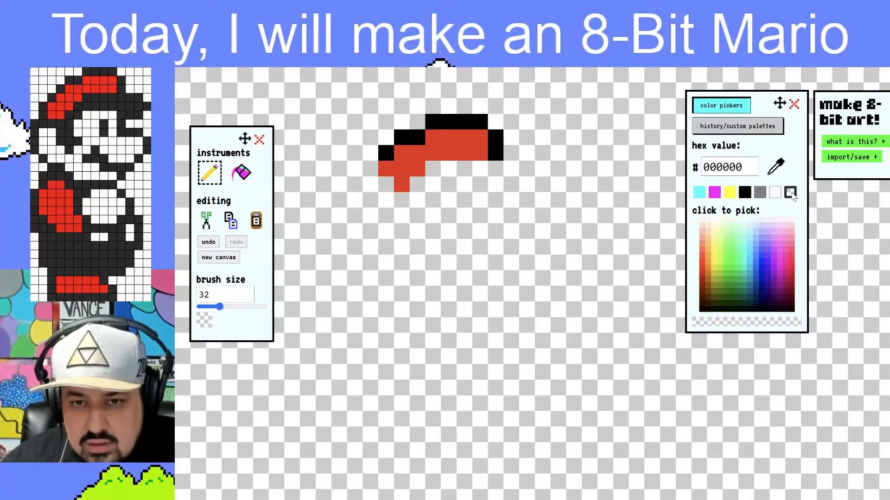
Step: In red, extend the cap's lowest row by two squares to the left and add a row of two squares beneath its left end
left_click(716, 129)
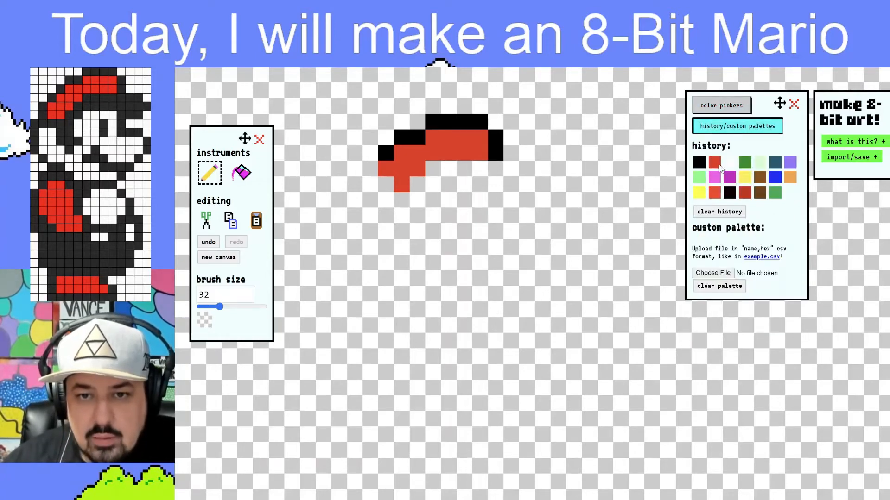
left_click(714, 162)
left_click(386, 184)
left_click(373, 186)
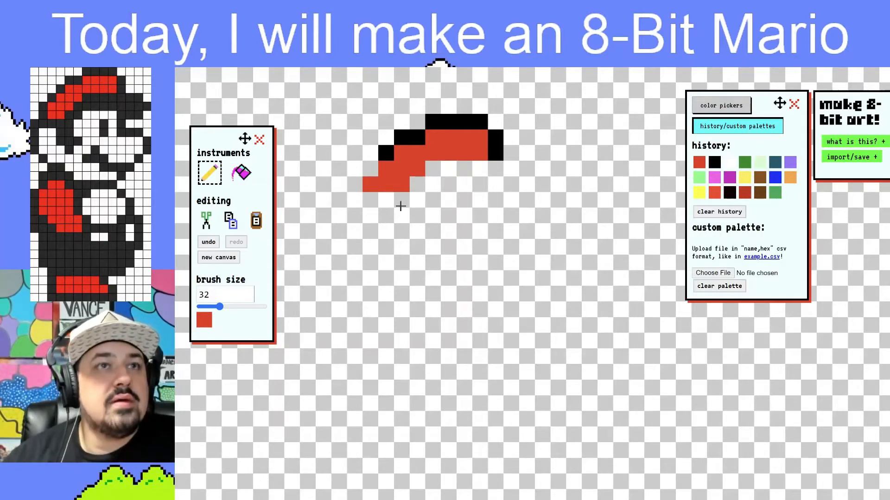
left_click_drag(369, 199, 386, 200)
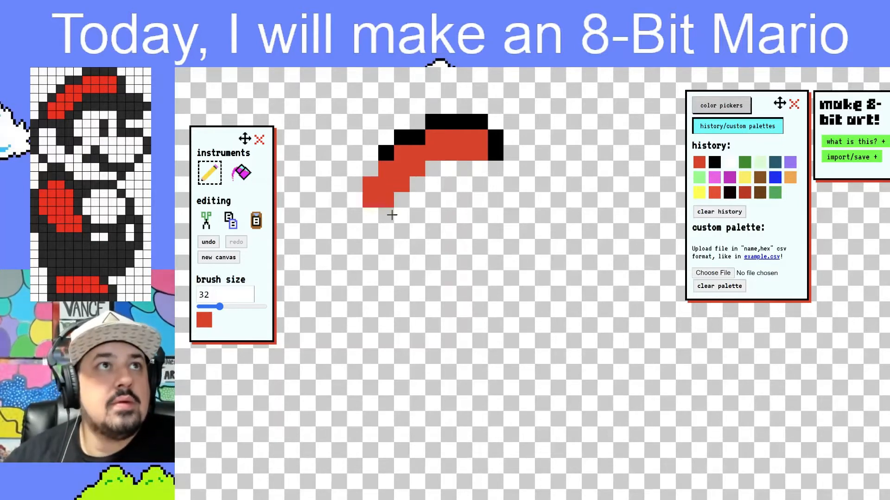
Step: Outline the cap's lower left in black with one square above the leftmost red column and two stacked squares beside it
left_click(715, 161)
left_click(371, 170)
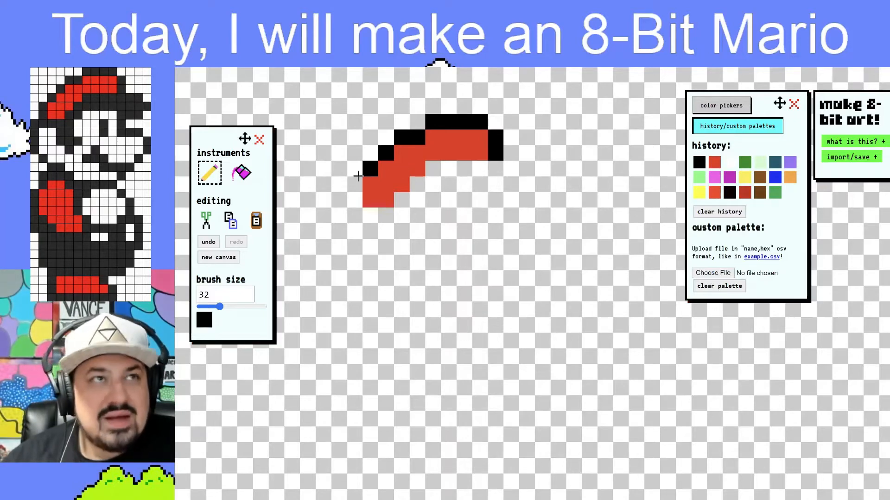
left_click(353, 183)
left_click(357, 196)
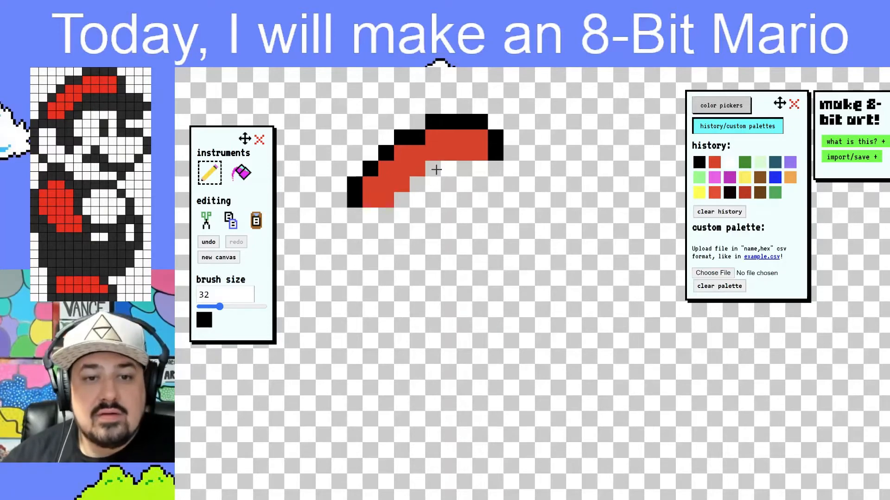
Step: Build the brim in black with a row of seven squares beneath the red crown and a row of nine squares below it
left_click_drag(436, 169, 485, 171)
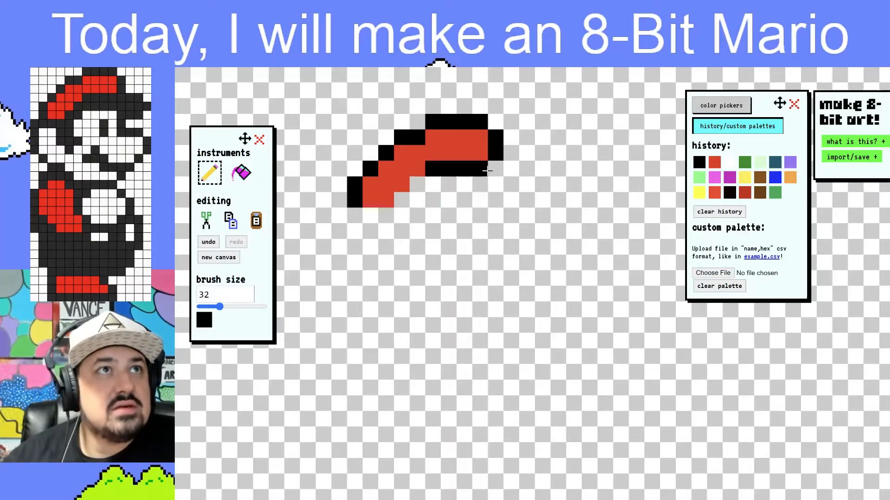
left_click_drag(494, 171, 531, 172)
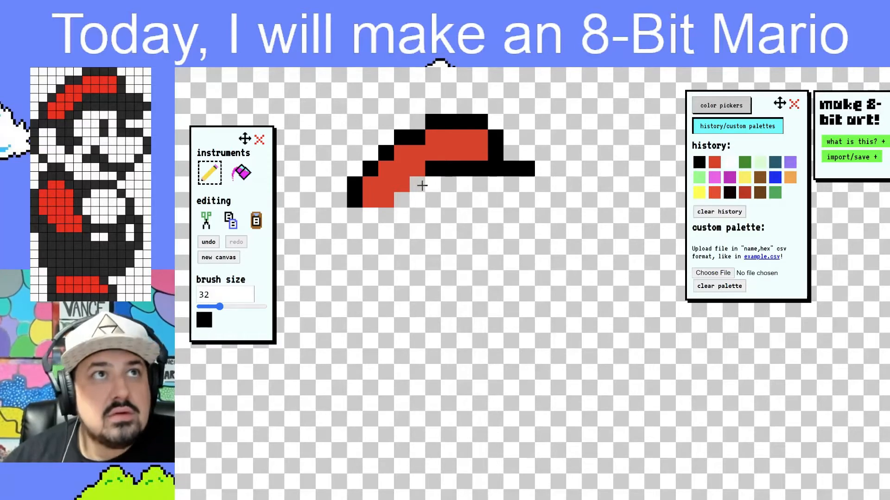
left_click_drag(420, 186, 492, 191)
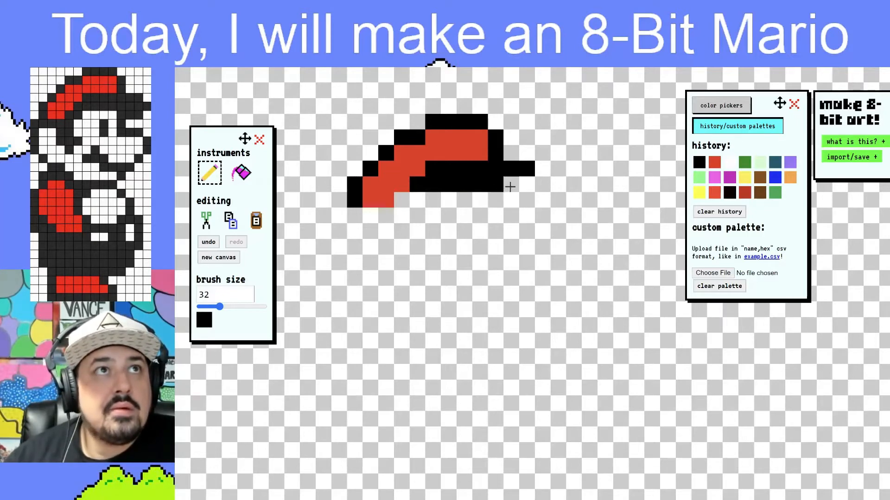
left_click_drag(510, 187, 521, 185)
left_click(535, 187)
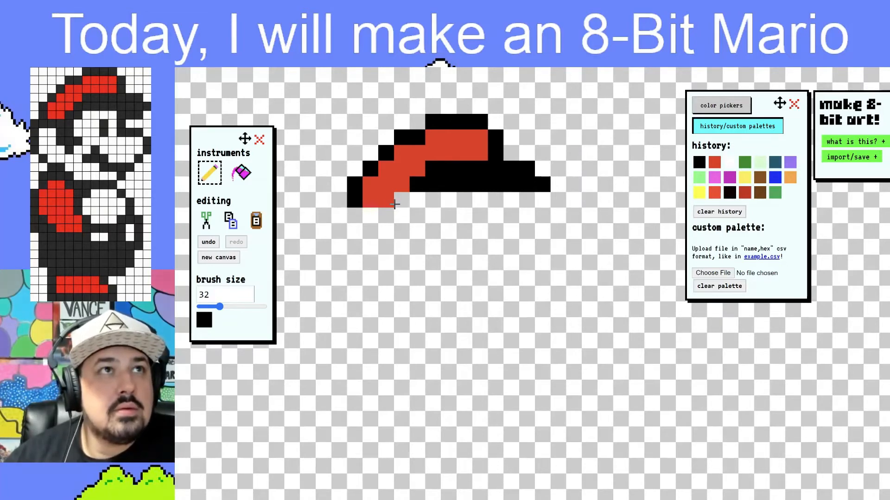
Step: Extend the cap's black underside with two squares at the left, three under the brim's right part, and a row of four beneath the lowest red squares
left_click_drag(401, 200, 419, 186)
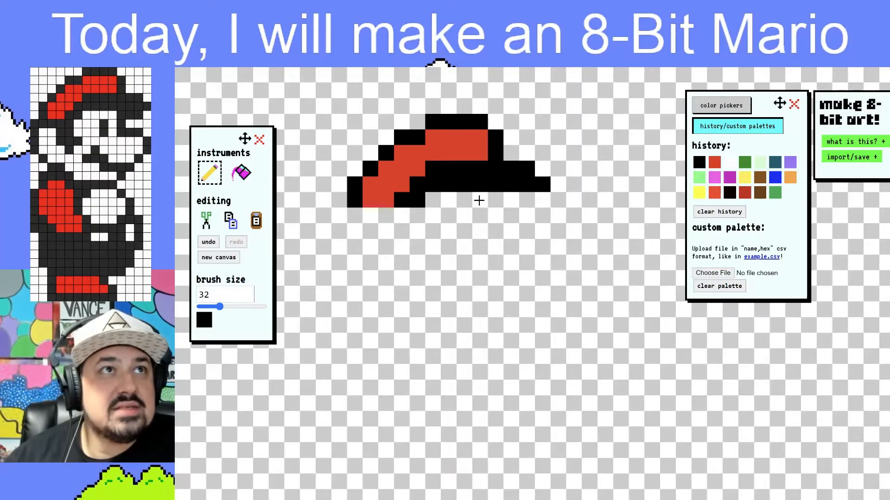
left_click_drag(492, 200, 531, 200)
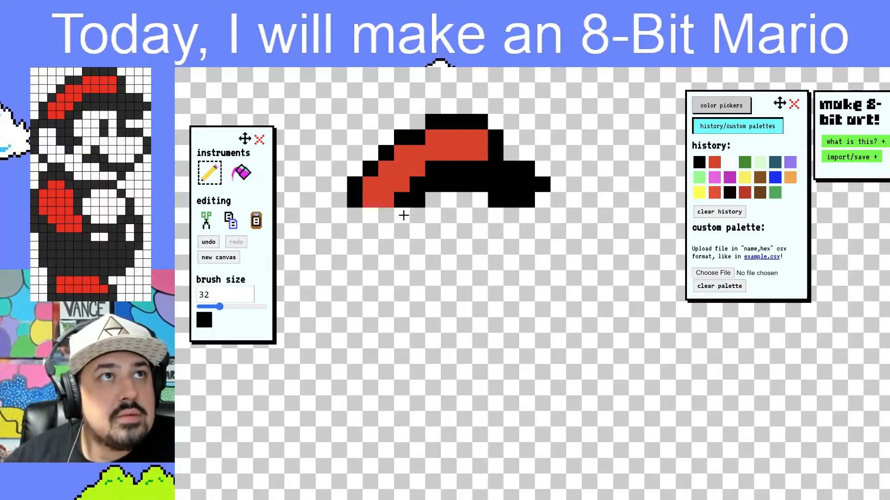
mouse_move(403, 215)
left_mouse_down()
mouse_move(354, 215)
mouse_move(353, 224)
left_mouse_up()
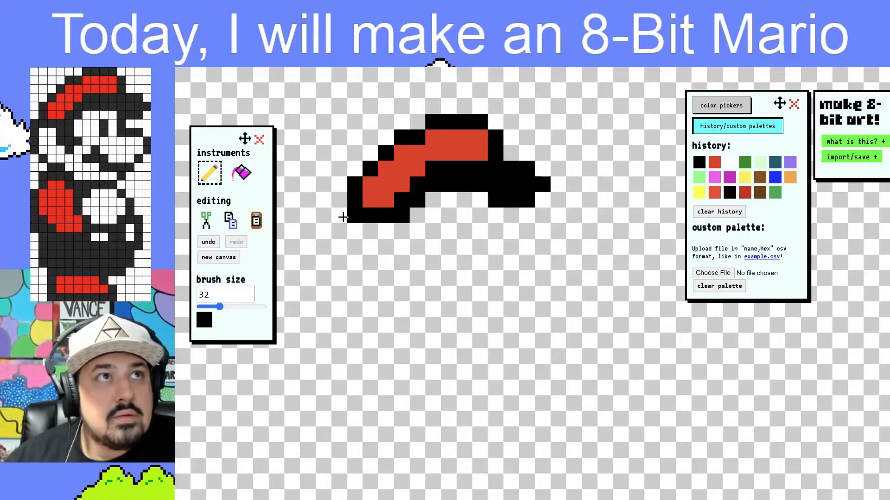
Step: Draw the back of the head as a black column of four squares, and paint the stepped black sideburn below the cap
left_click(343, 217)
left_click_drag(342, 232, 340, 264)
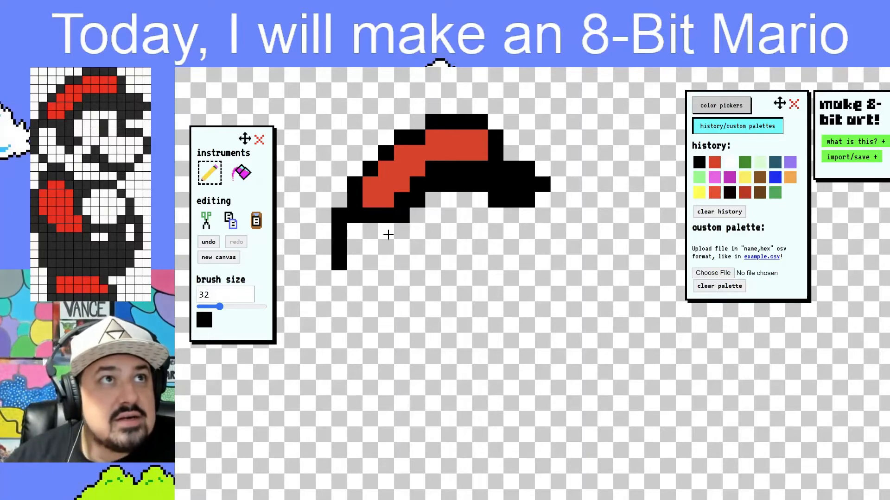
mouse_move(386, 231)
left_mouse_down()
mouse_move(389, 249)
mouse_move(419, 246)
mouse_move(401, 262)
left_mouse_up()
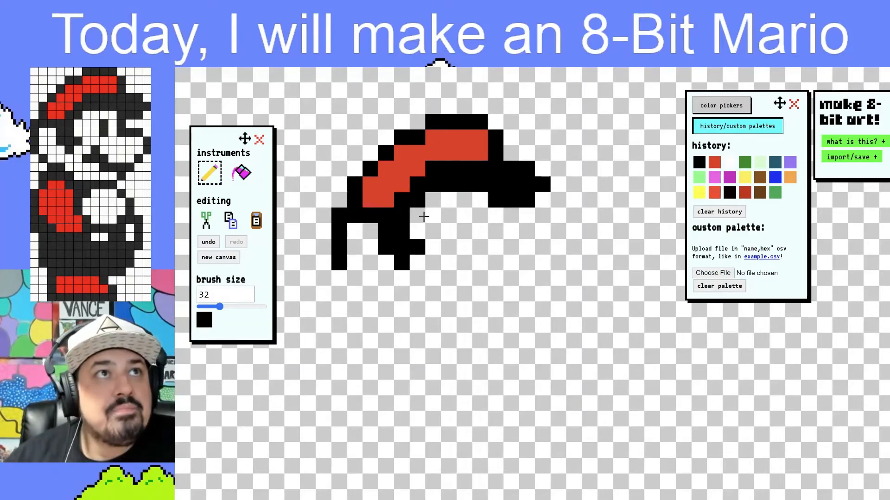
Step: Add a two-square vertical black eye and outline the nose from beneath the brim, out to the right and diagonally back in below
left_click(467, 219)
left_click(465, 231)
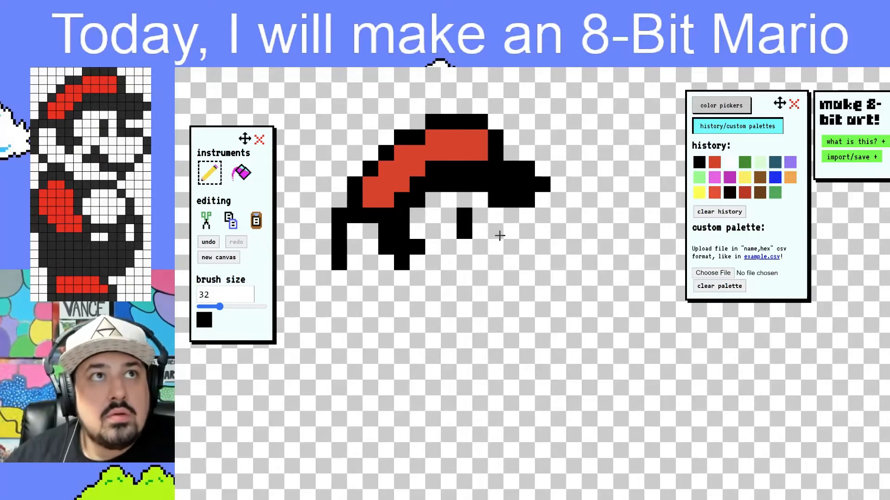
left_click(497, 216)
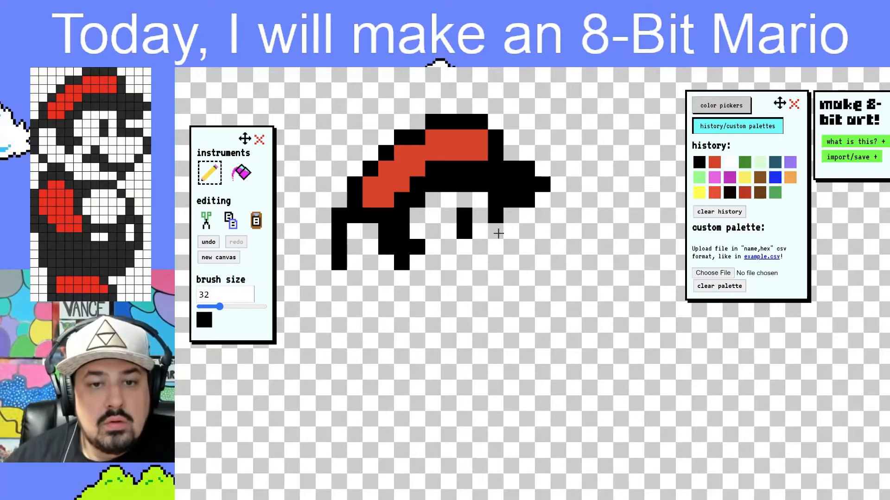
left_click(498, 232)
left_click(513, 232)
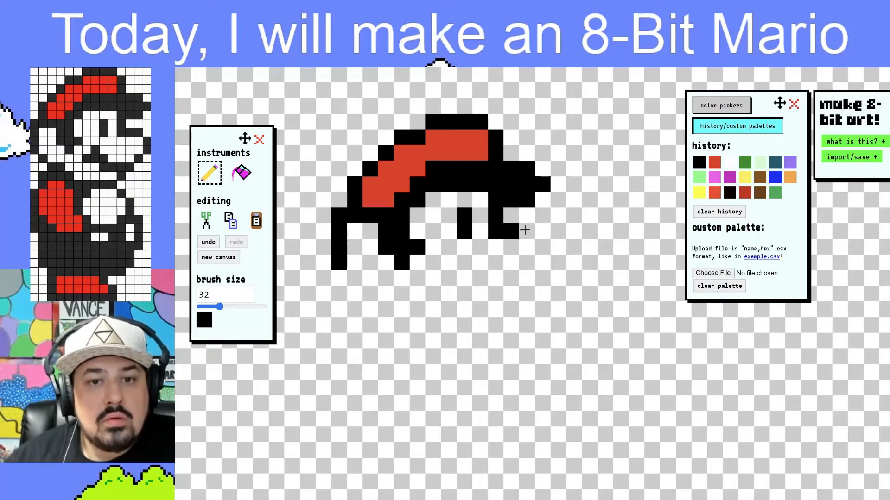
left_click(526, 230)
left_click(543, 248)
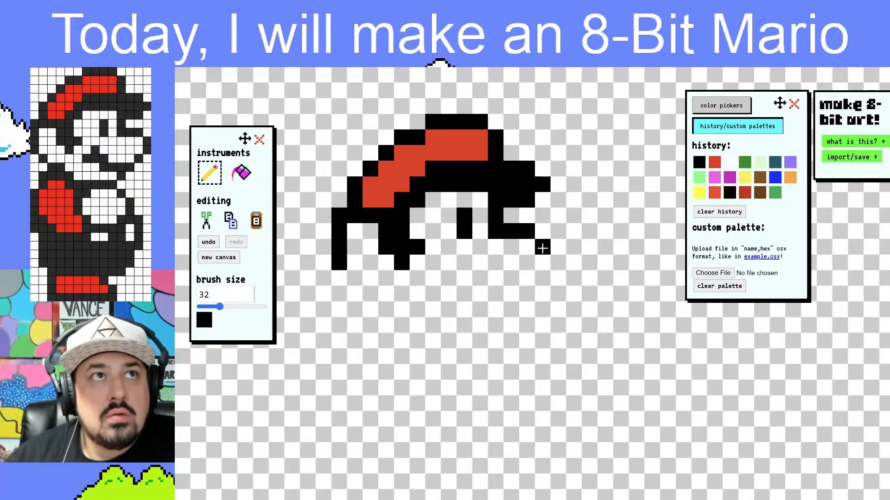
left_click(542, 262)
left_click(526, 279)
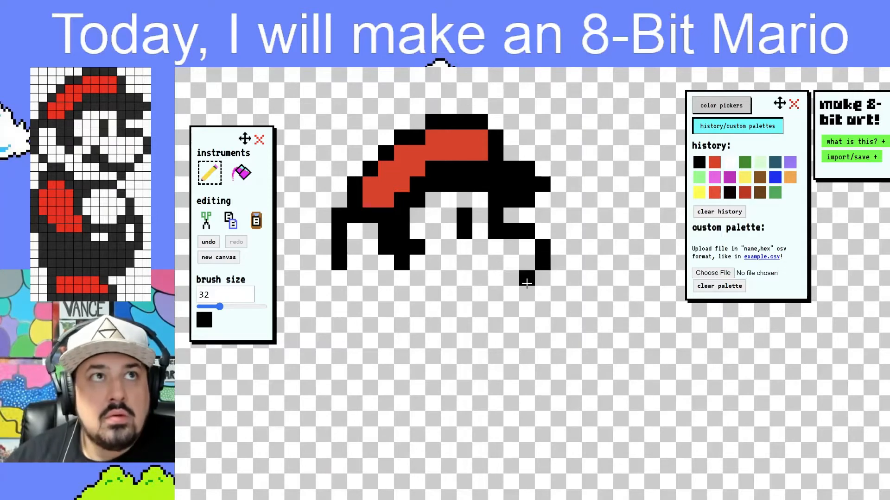
Step: Paint the black moustache: a row of four squares with one below its third, three stepping up to the left, and one above their middle
left_click(512, 294)
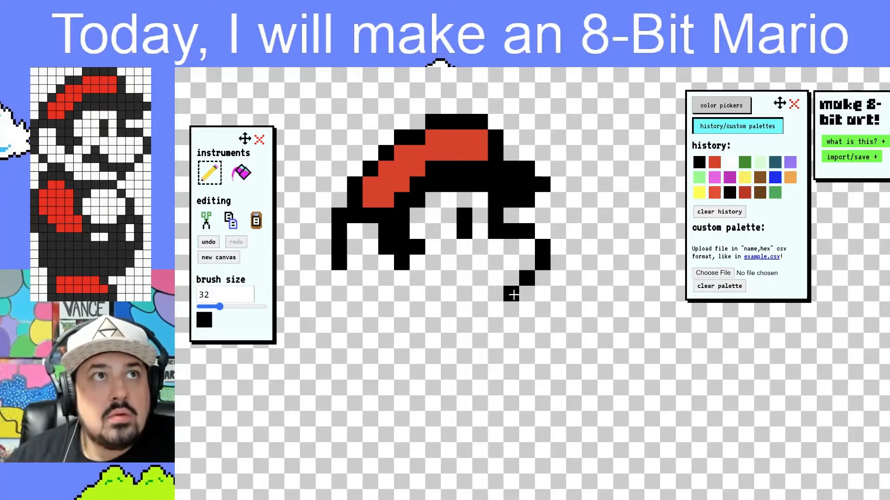
left_click(496, 294)
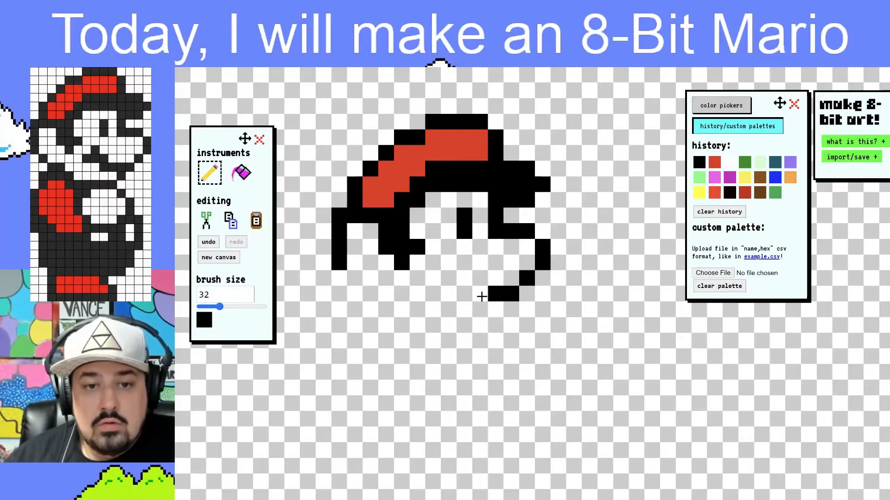
left_click(480, 294)
left_click(462, 297)
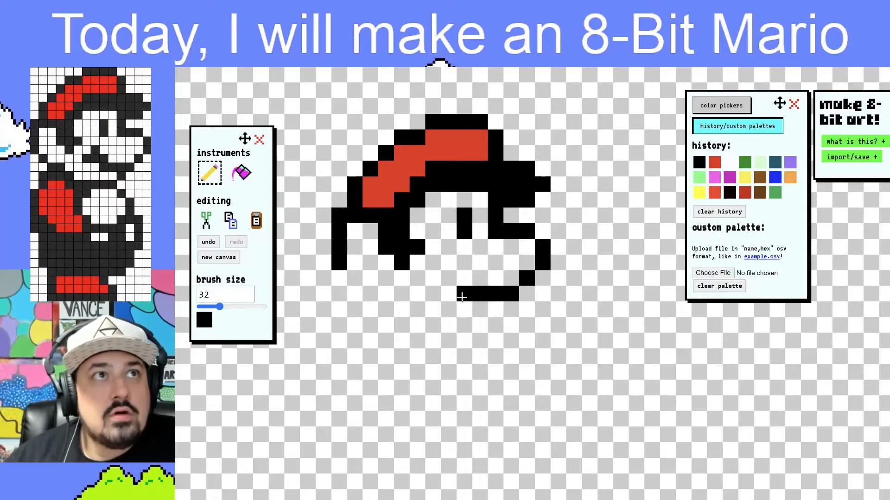
left_click(495, 309)
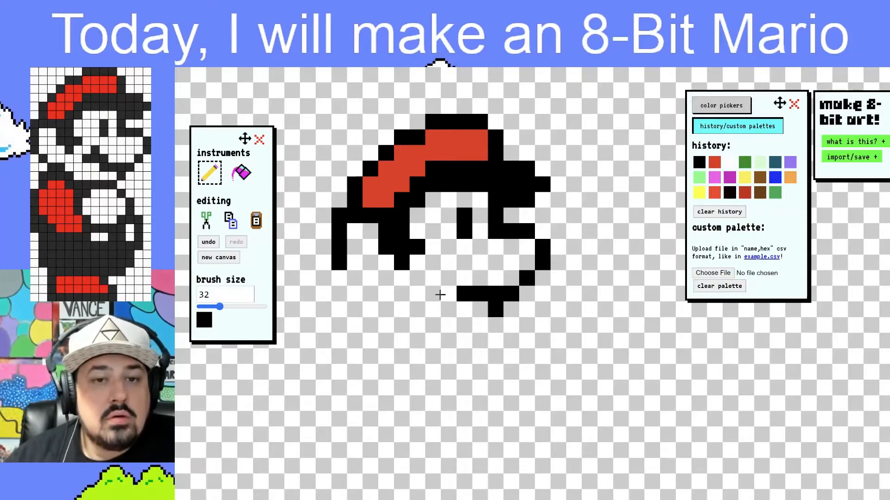
left_click(463, 278)
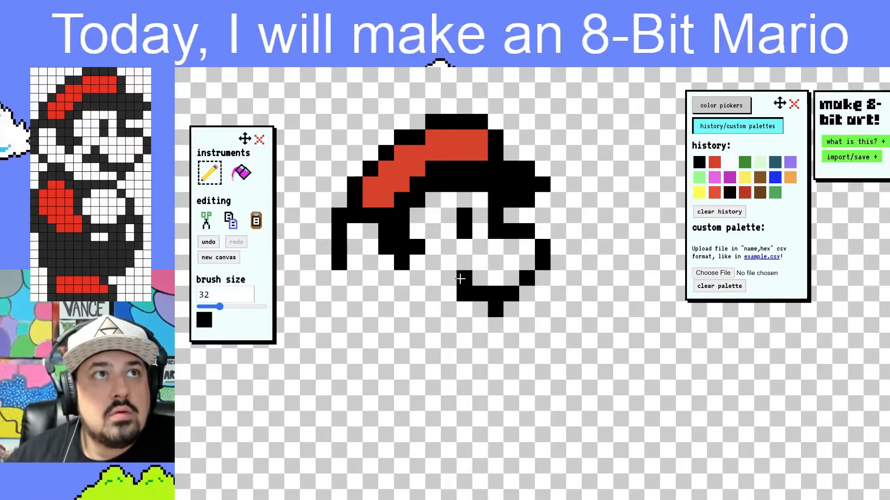
left_click(452, 281)
left_click(433, 278)
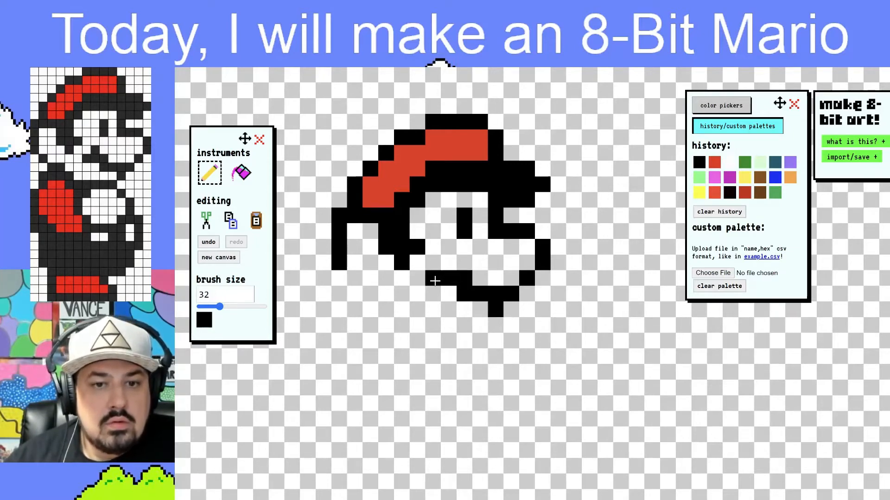
left_click(449, 262)
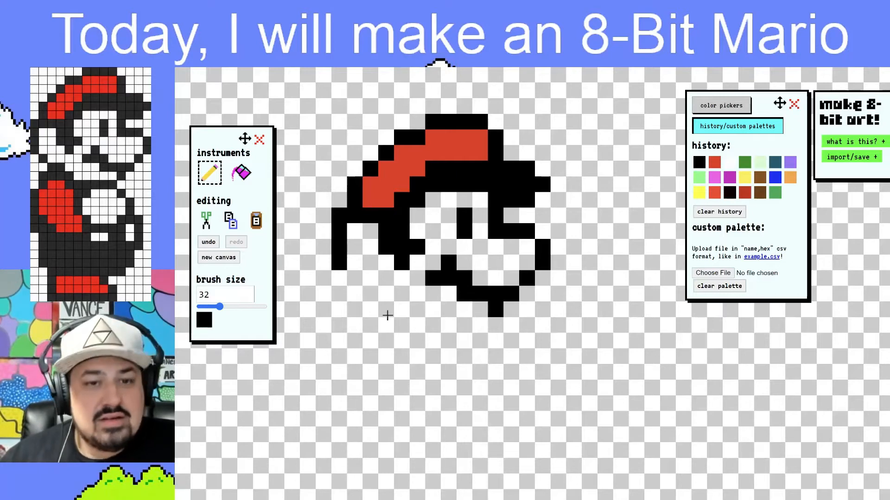
Step: Continue the outline at the back of the head with one black square diagonally below the column and two more in the row beneath
left_click(355, 278)
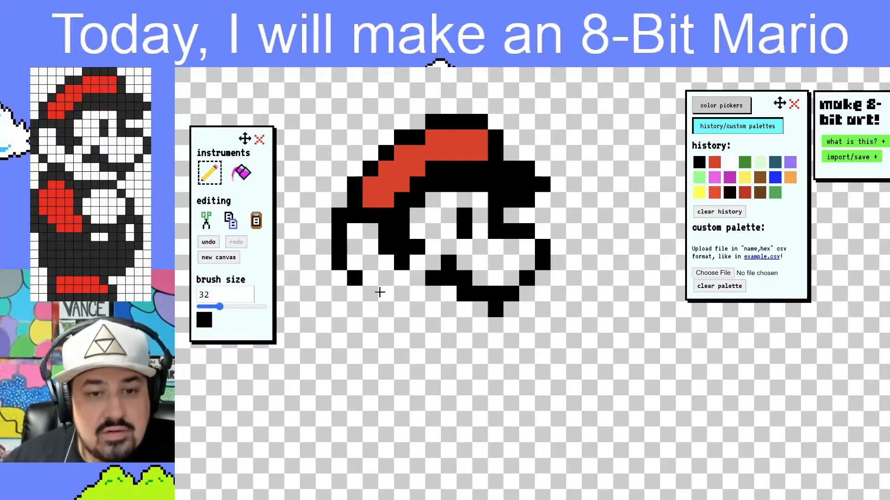
left_click(371, 294)
left_click(390, 297)
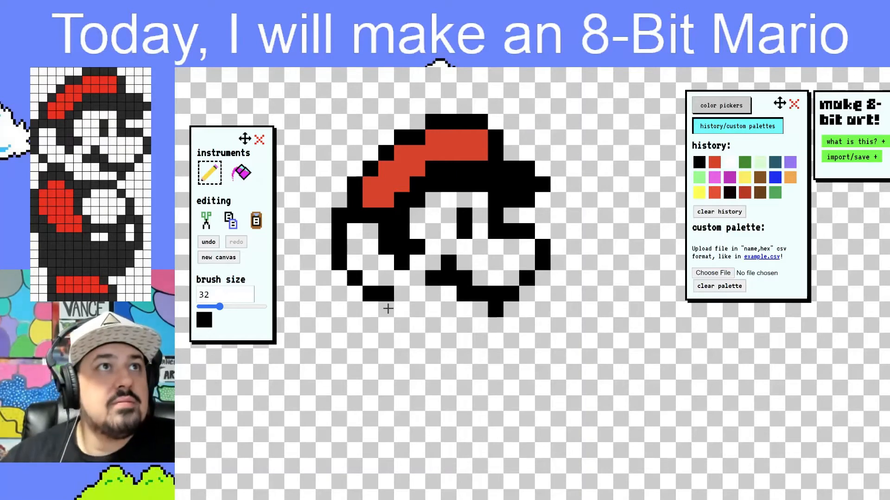
Step: Draw the black collar as a row of four squares with one under each end, then extend the chin line five squares right
left_click_drag(354, 313, 401, 308)
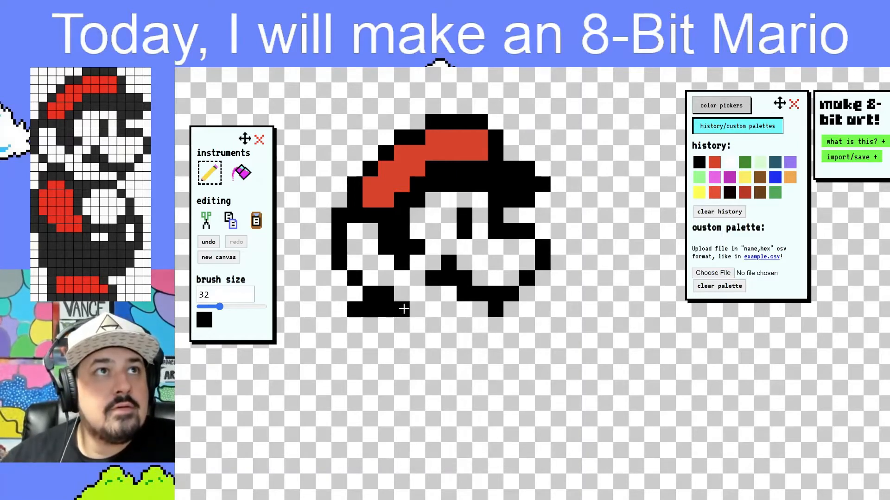
left_click(352, 327)
left_click(399, 326)
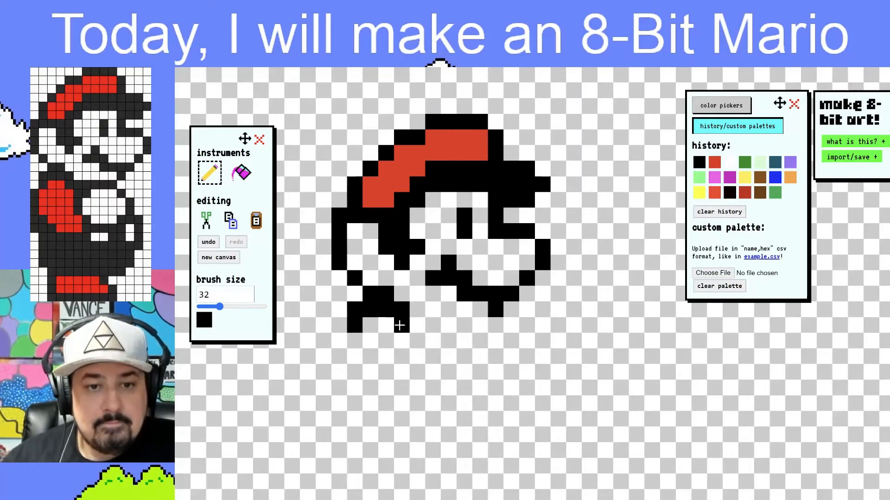
left_click_drag(421, 325, 485, 327)
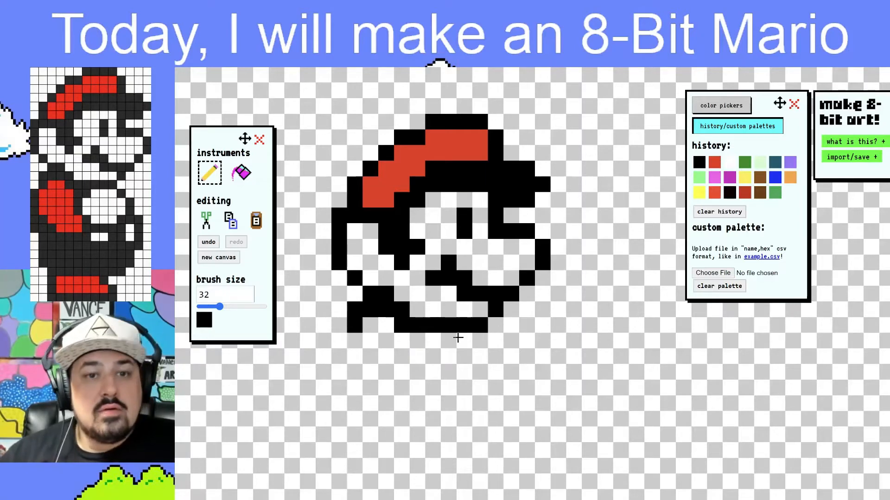
Step: Fill Mario's face, ear and neck area with the orange skin tone #fca440
left_click(244, 177)
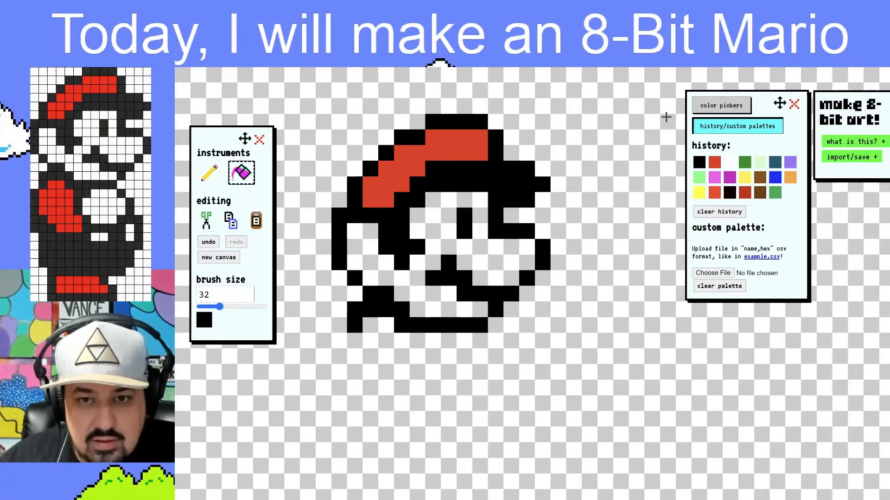
left_click(731, 110)
left_click_drag(700, 248, 708, 243)
left_click_drag(709, 237, 707, 259)
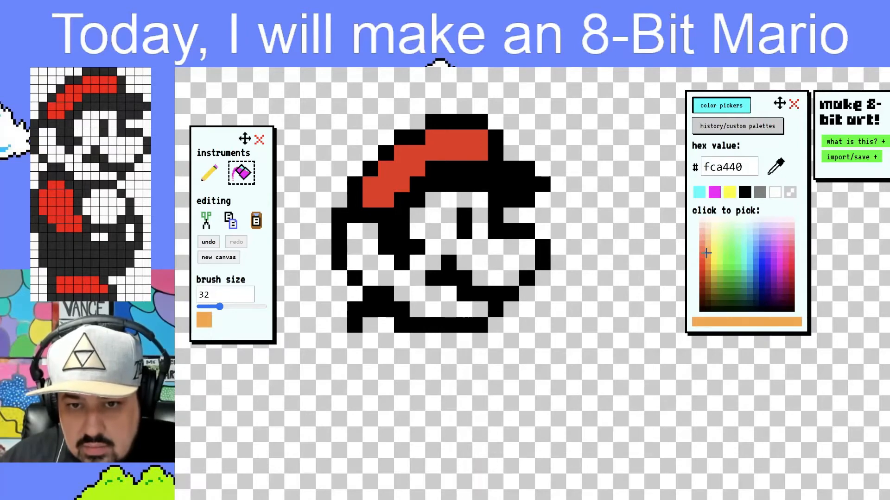
left_click(510, 251)
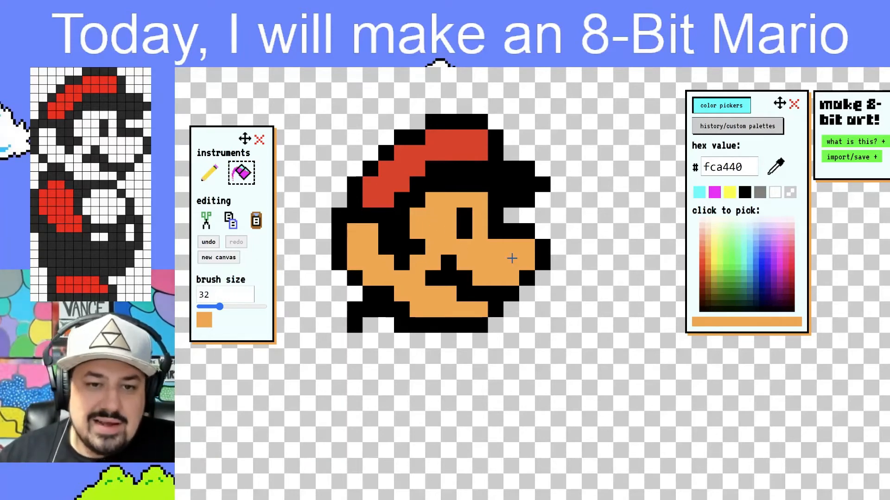
Step: Try the skin tone on the cap's red band and refill the band with the red used before
left_click(418, 166)
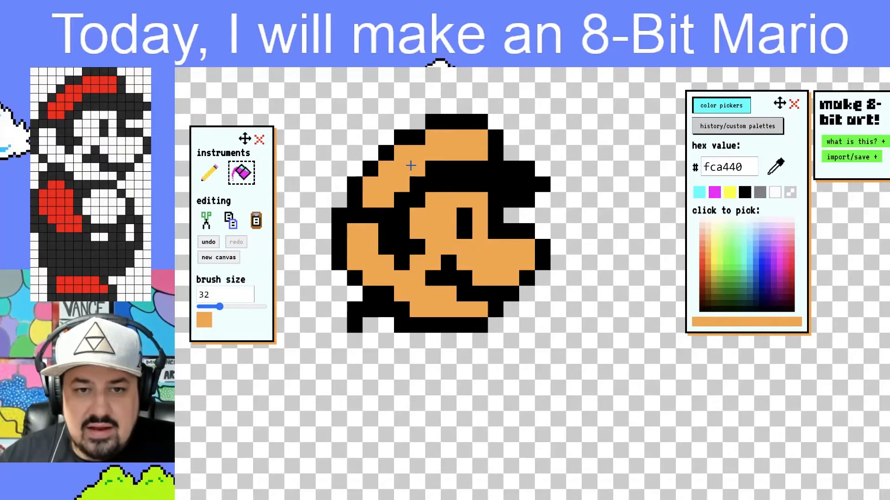
left_click(744, 131)
left_click(714, 162)
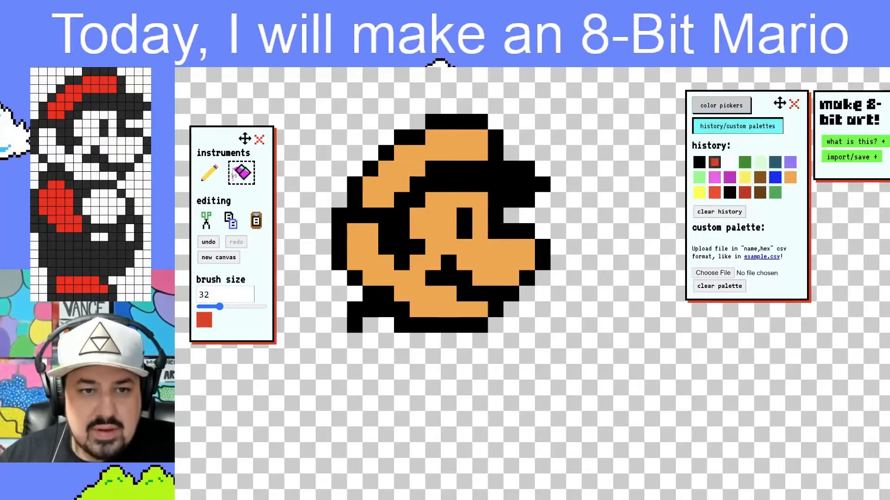
left_click(430, 154)
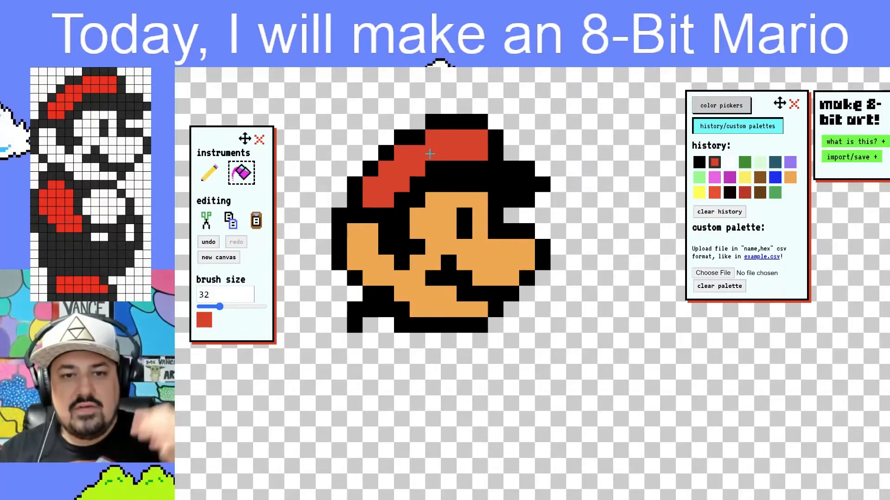
Step: Draw the front hand outline in black pencil: one square diagonally below the chin, two stacked squares, and a hollow frame three squares wide and four high
left_click(210, 177)
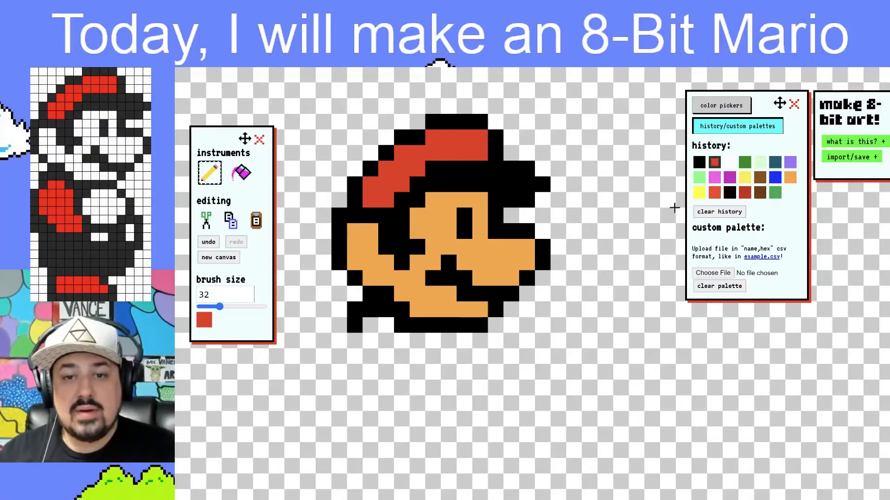
left_click(699, 163)
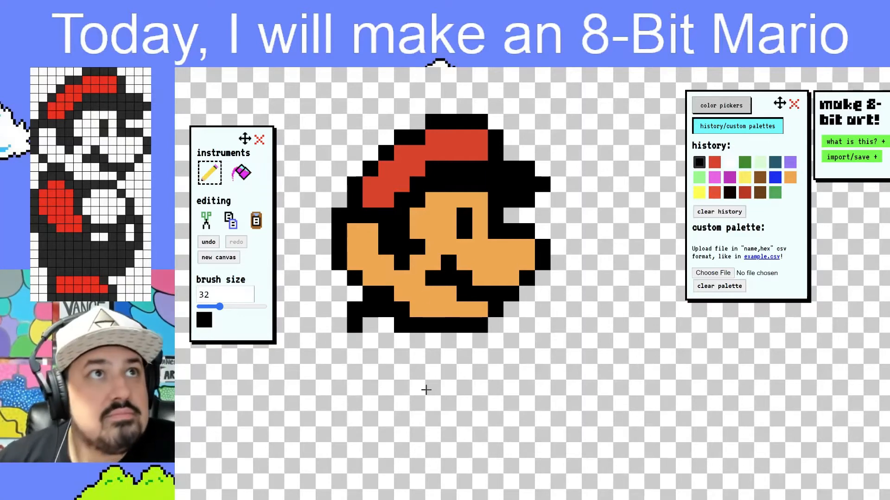
left_click(492, 342)
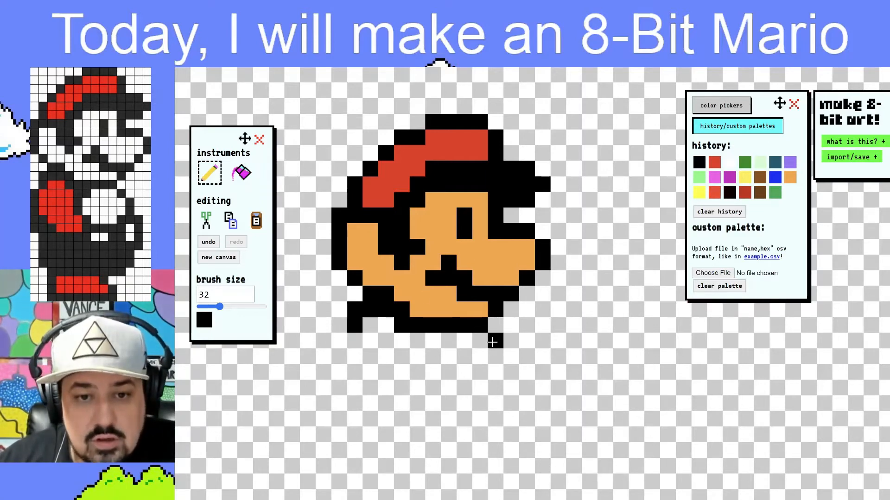
mouse_move(492, 342)
left_mouse_down()
mouse_move(511, 350)
mouse_move(511, 382)
mouse_move(496, 389)
mouse_move(528, 391)
mouse_move(530, 436)
left_mouse_up()
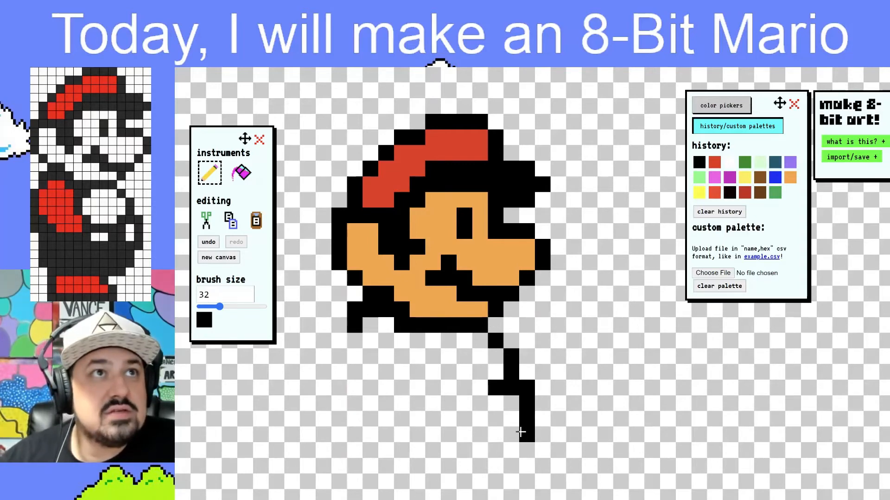
left_click(495, 403)
left_click_drag(495, 418, 496, 433)
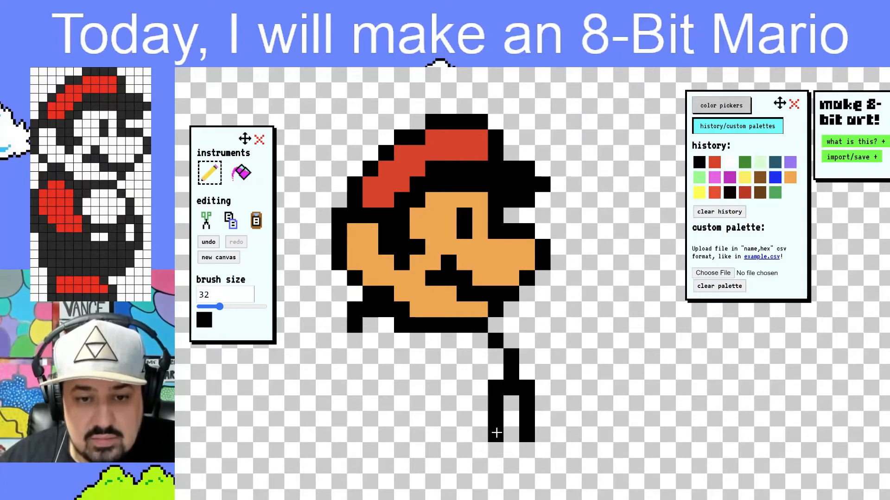
left_click(511, 433)
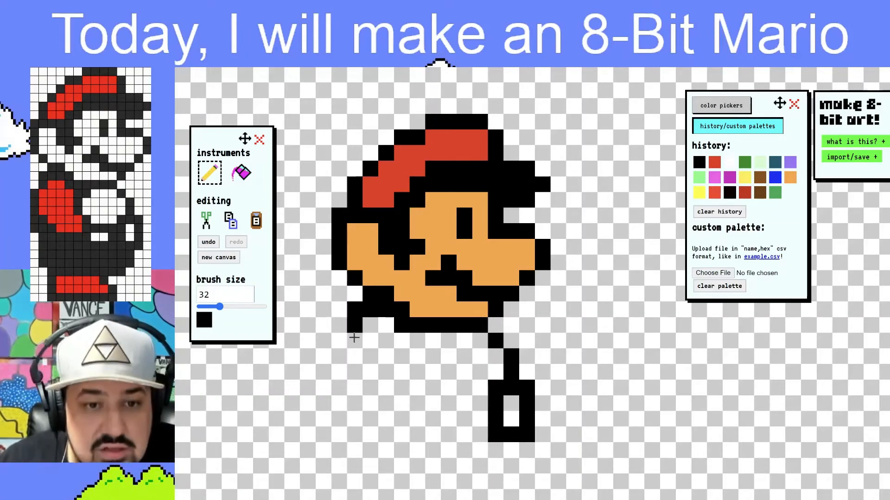
Step: Outline the sleeve's back and underside in black: a five-square column, three squares stepping inward at its foot, and a five-square bottom row
mouse_move(340, 343)
left_mouse_down()
mouse_move(341, 408)
mouse_move(340, 393)
left_mouse_up()
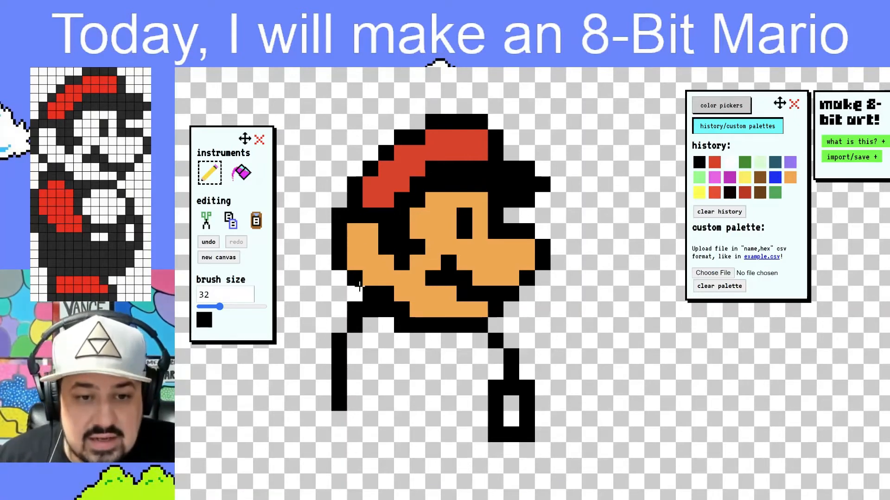
left_click(355, 388)
left_click(360, 404)
left_click(372, 404)
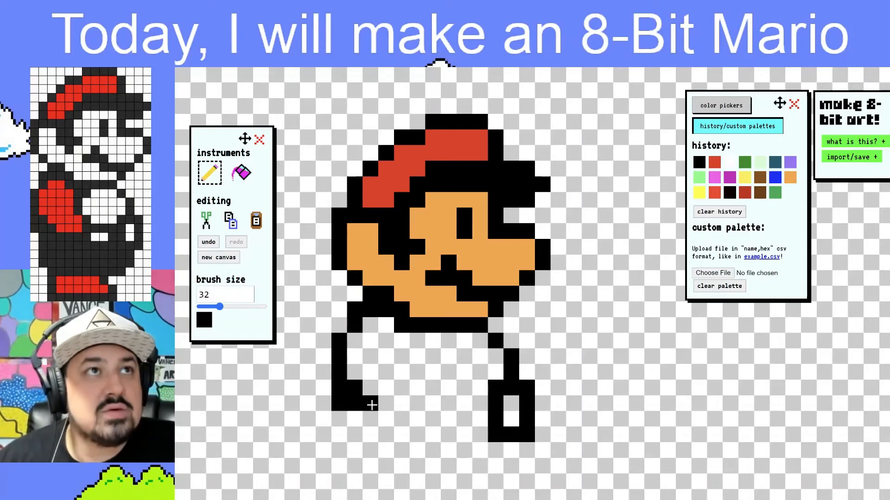
left_click(371, 406)
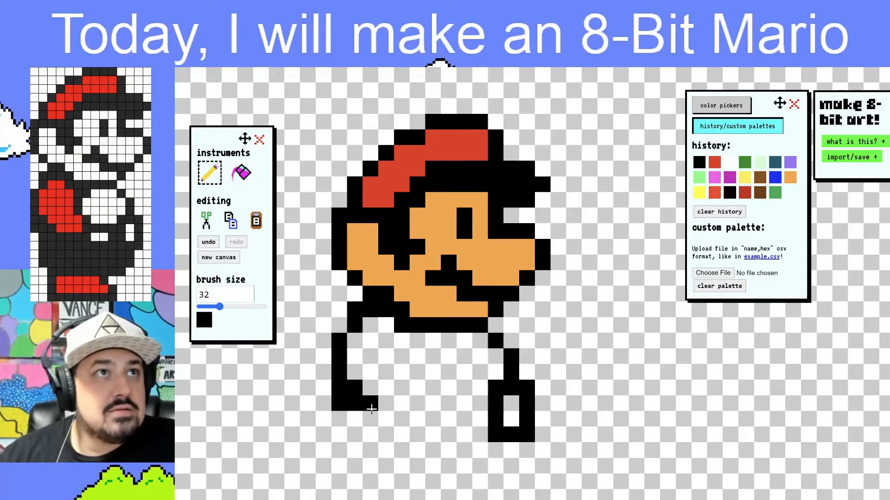
left_click(355, 419)
left_click(372, 421)
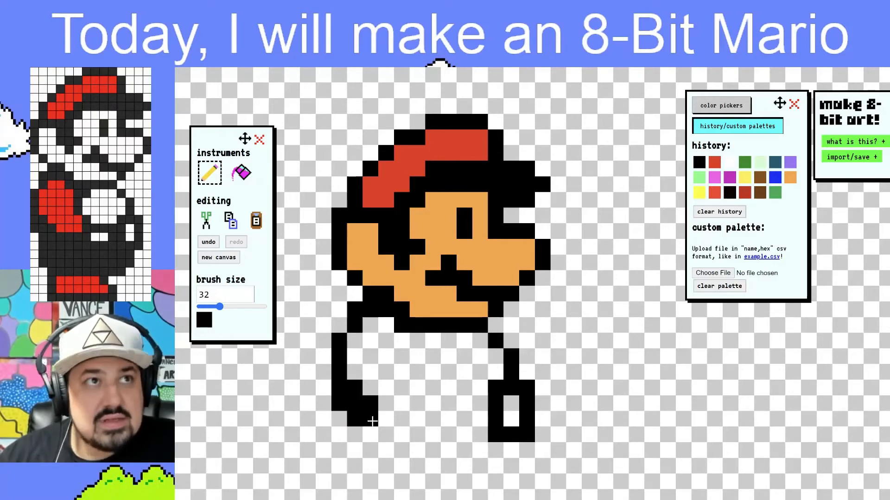
left_click_drag(372, 421, 412, 423)
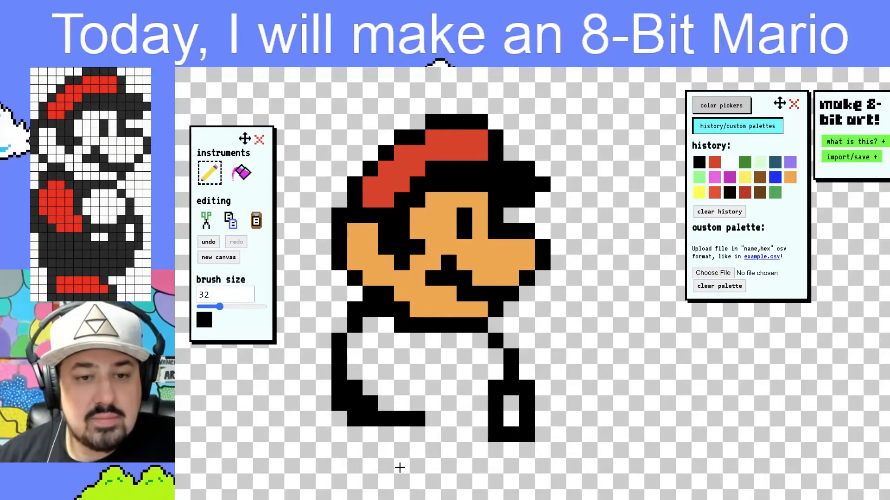
Step: Paint the sleeve red inside its outline: two squares beneath the collar, three rows of four, a shifted row of four and a row of three
left_click(712, 165)
mouse_move(371, 327)
left_mouse_down()
mouse_move(359, 351)
mouse_move(354, 344)
mouse_move(402, 351)
left_mouse_up()
left_click(401, 351)
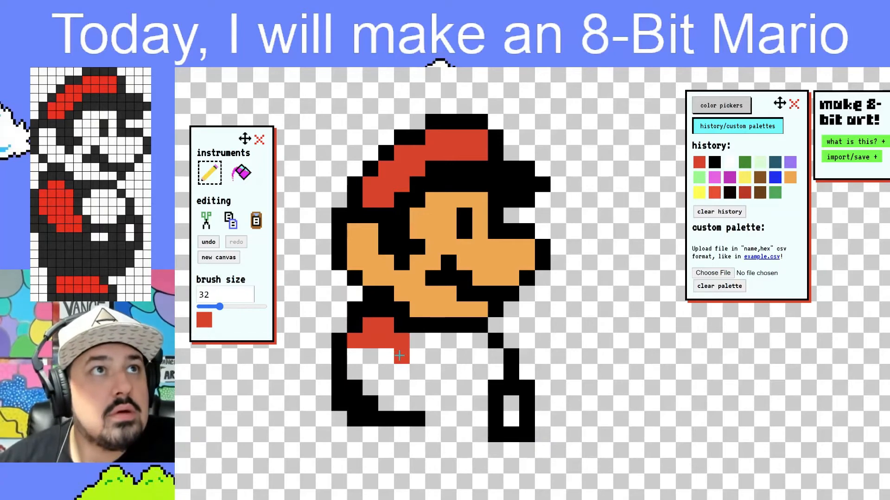
mouse_move(356, 359)
left_mouse_down()
mouse_move(398, 372)
mouse_move(366, 360)
left_mouse_up()
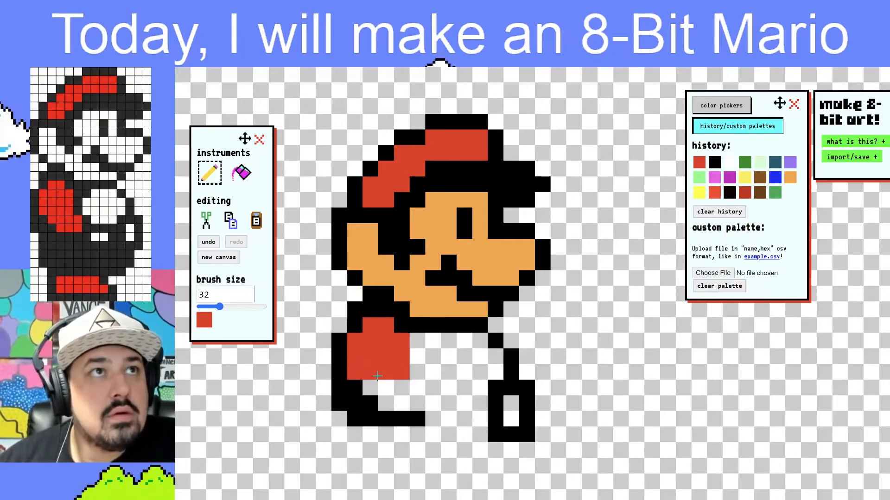
mouse_move(377, 393)
left_mouse_down()
mouse_move(416, 389)
mouse_move(393, 406)
mouse_move(418, 404)
left_mouse_up()
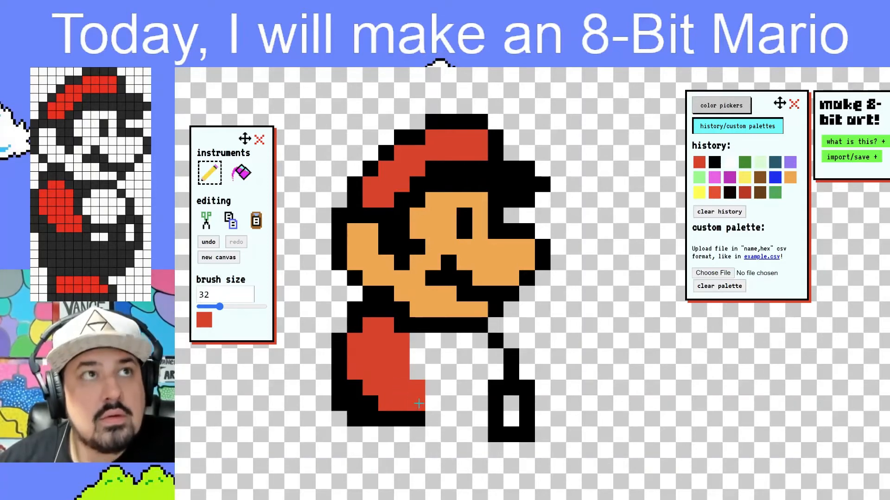
Step: Begin the sleeve's front edge in black with two squares side by side beneath the chin line and two more below the one touching the sleeve
left_click(714, 166)
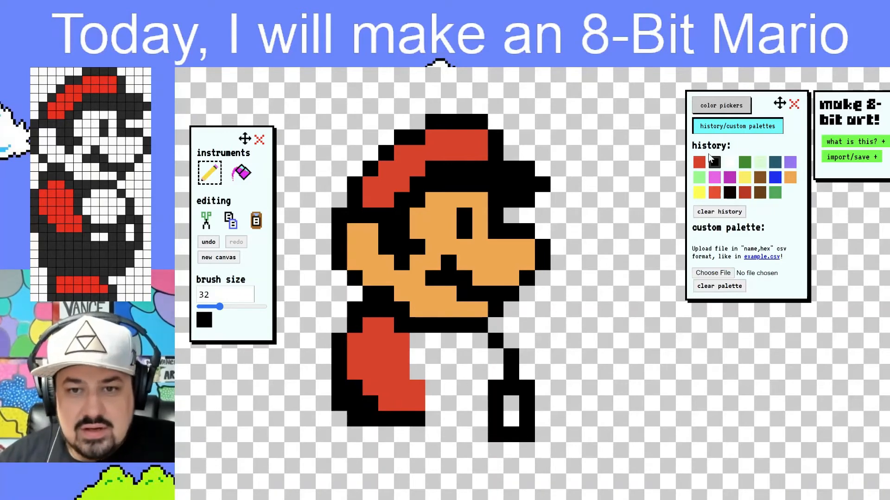
left_click(417, 342)
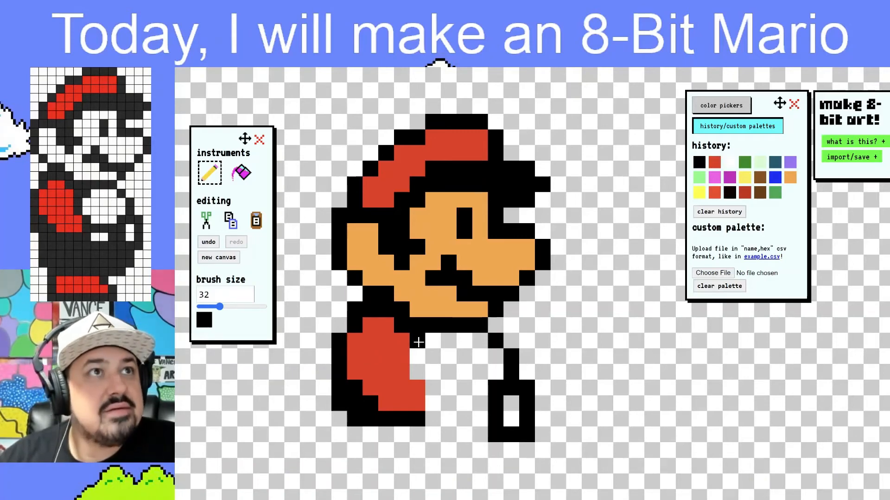
left_click(419, 342)
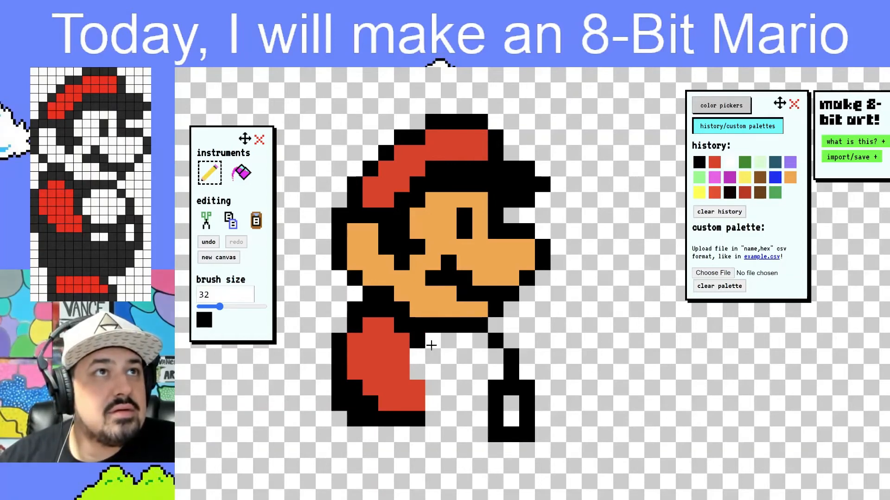
left_click(431, 345)
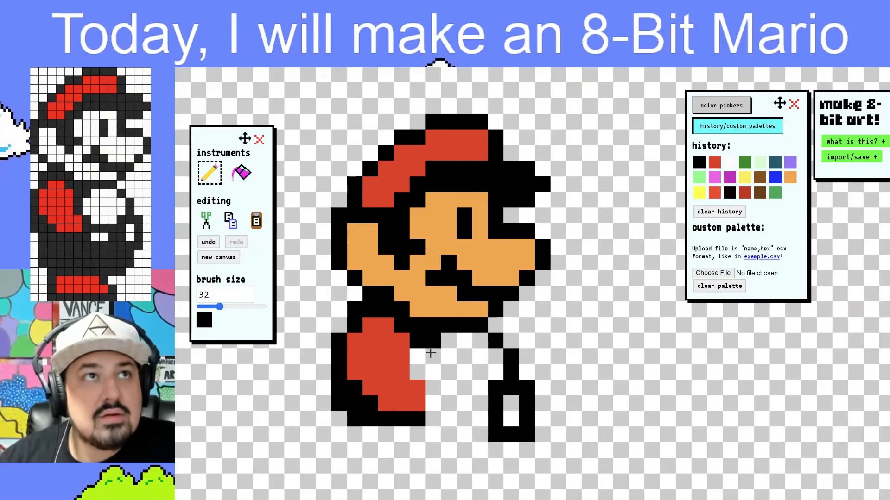
left_click_drag(417, 358, 418, 370)
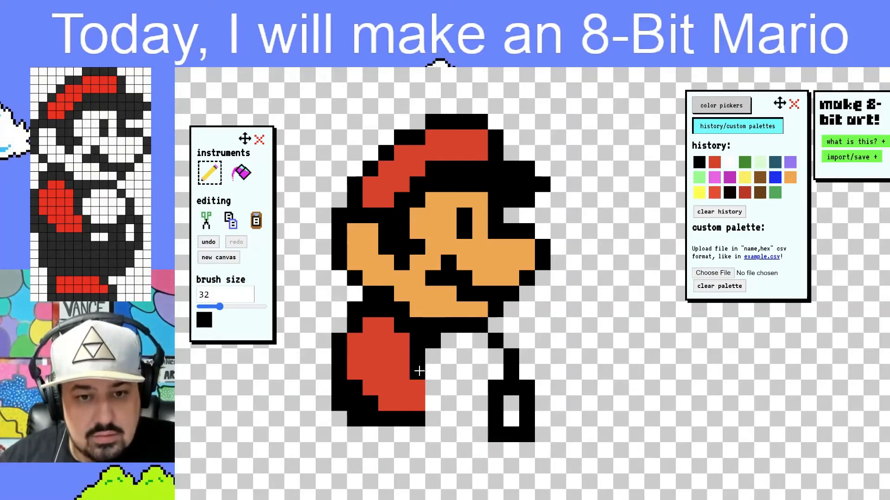
Step: Continue the sleeve's front edge with a four-square black column one square further out, and add a three-square row from its third square to the hand frame
left_click(431, 388)
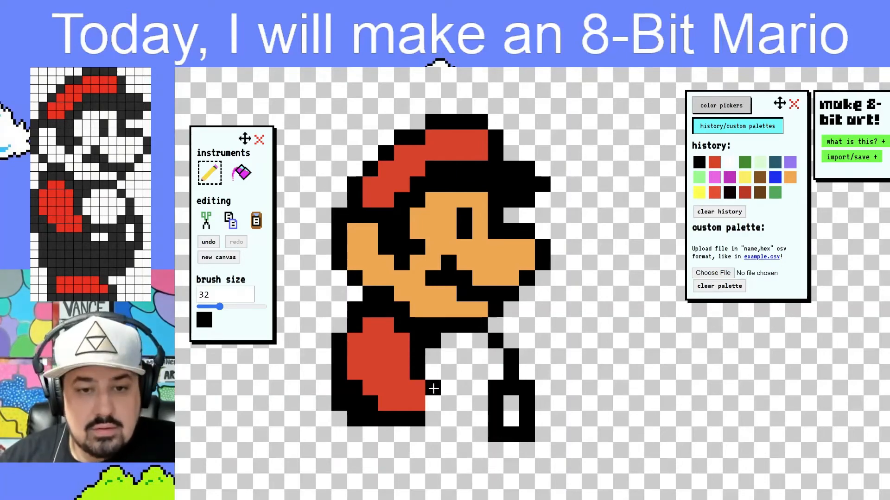
left_click(434, 405)
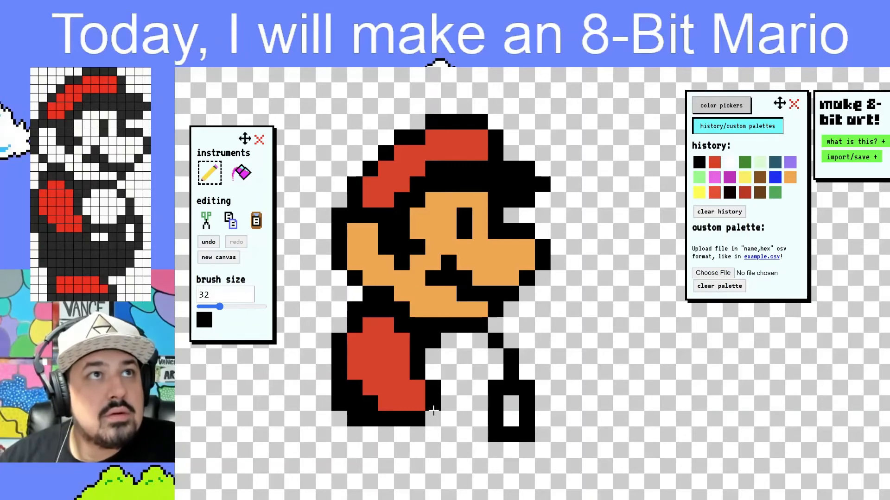
left_click(432, 432)
left_click(435, 420)
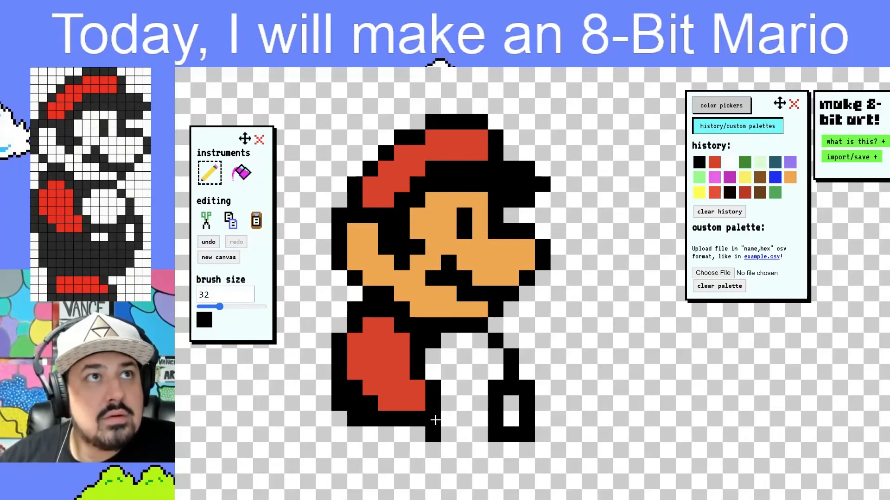
left_click_drag(441, 420, 482, 421)
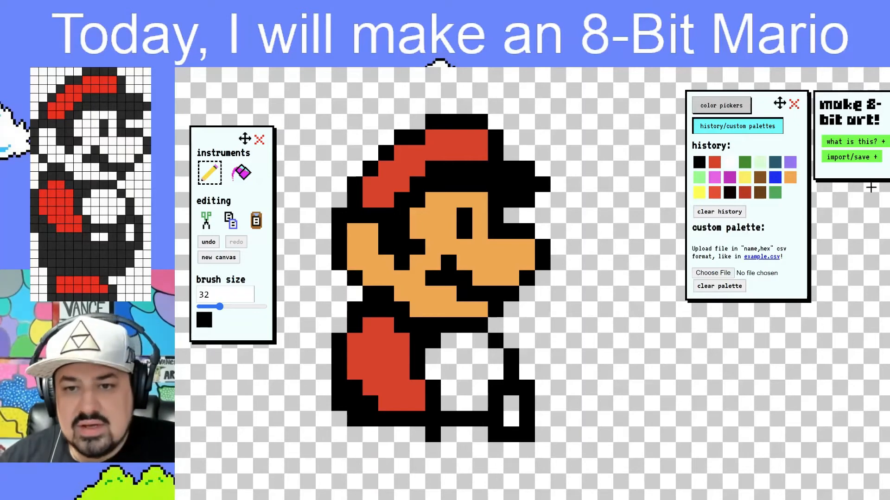
Step: Erase the three-square row and the lowest square of the sleeve's front column using the transparent colour
left_click(708, 105)
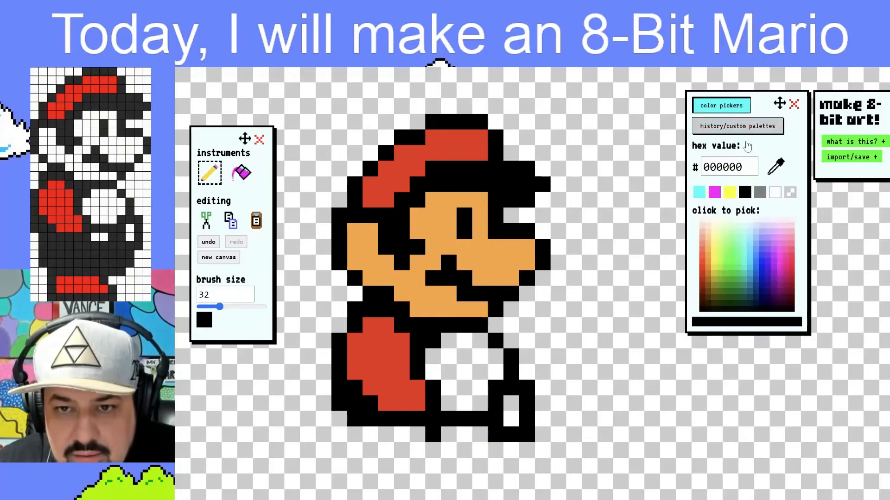
left_click(790, 192)
mouse_move(491, 414)
left_mouse_down()
mouse_move(453, 421)
mouse_move(440, 438)
left_mouse_up()
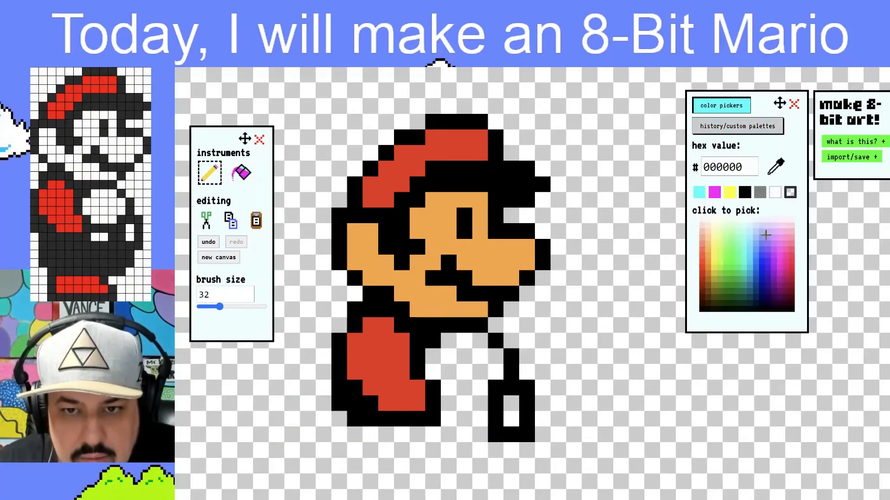
Step: Redraw the hand's lower edge in black one row higher as three squares, with two squares stacked below its end beside the frame
left_click(717, 126)
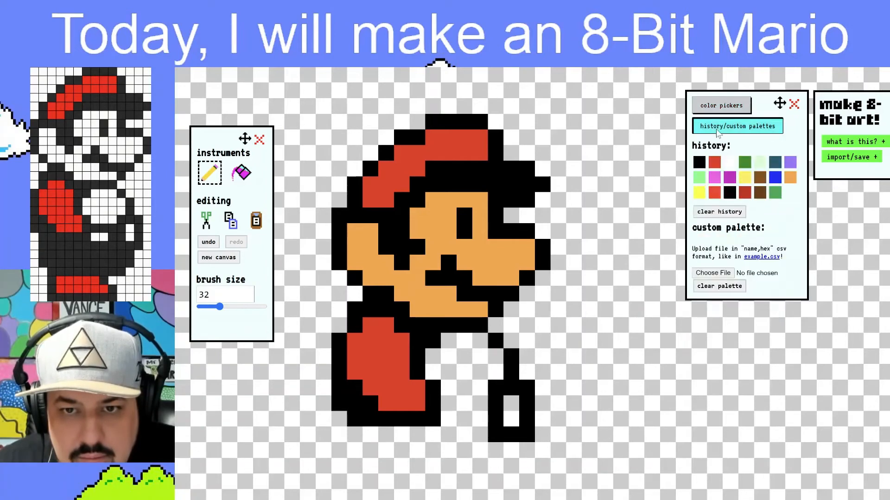
left_click(699, 163)
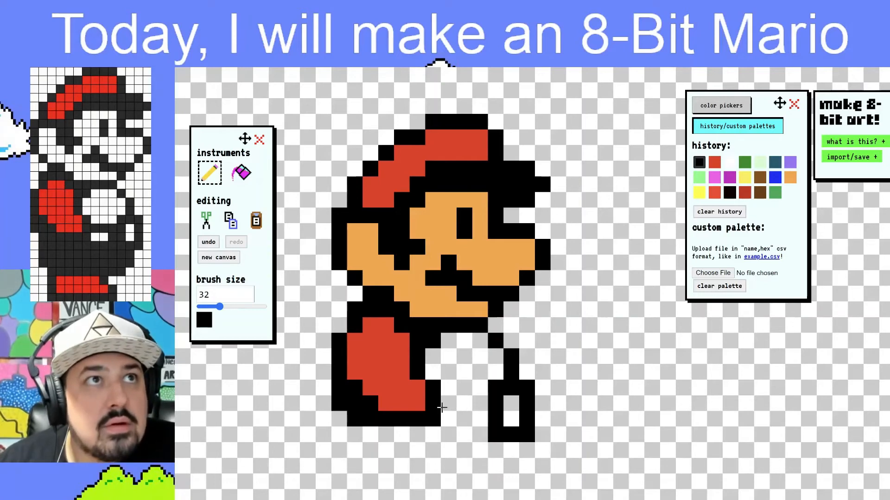
left_click_drag(448, 403, 477, 403)
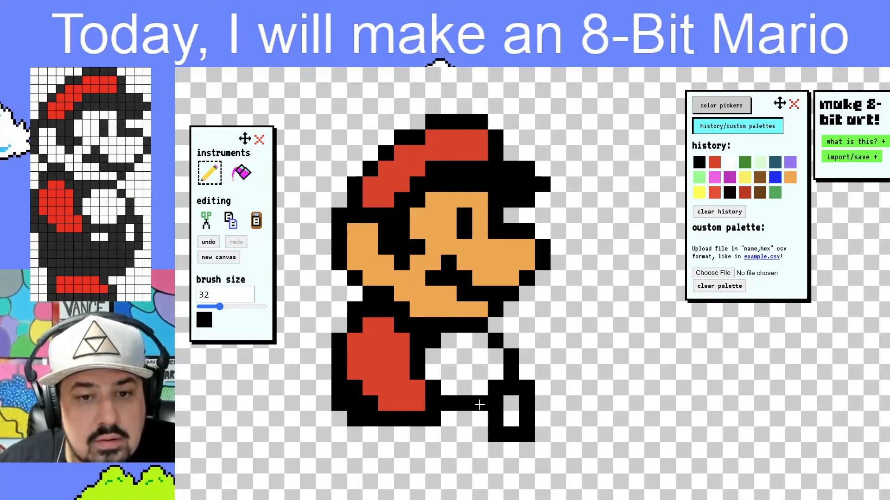
left_click(479, 435)
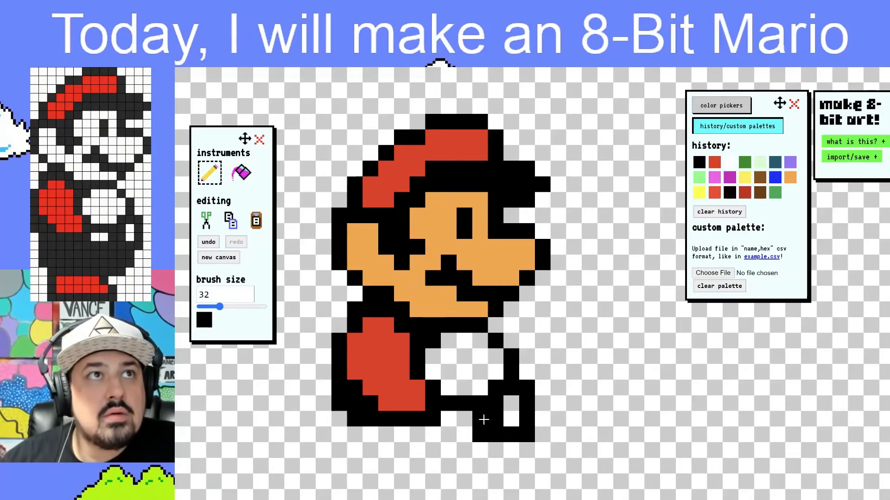
Step: Sample the face's skin colour fca440 from the drawing and fill the fist with it
left_click(483, 420)
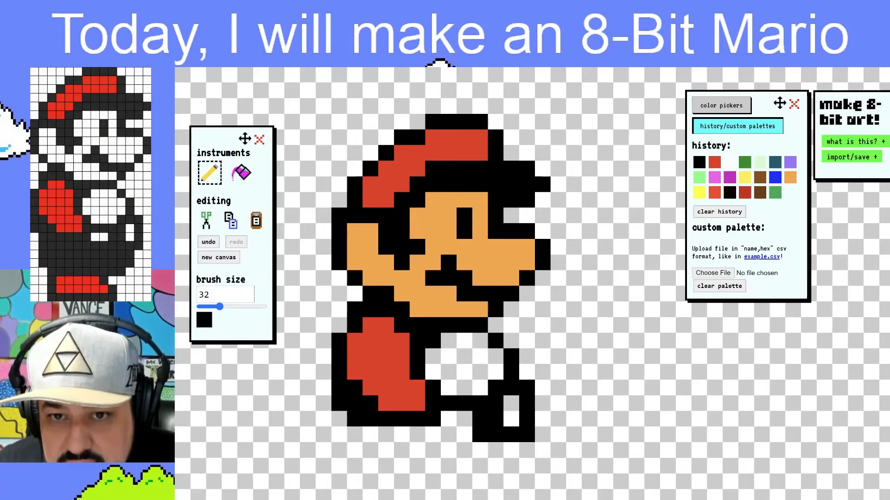
left_click(730, 163)
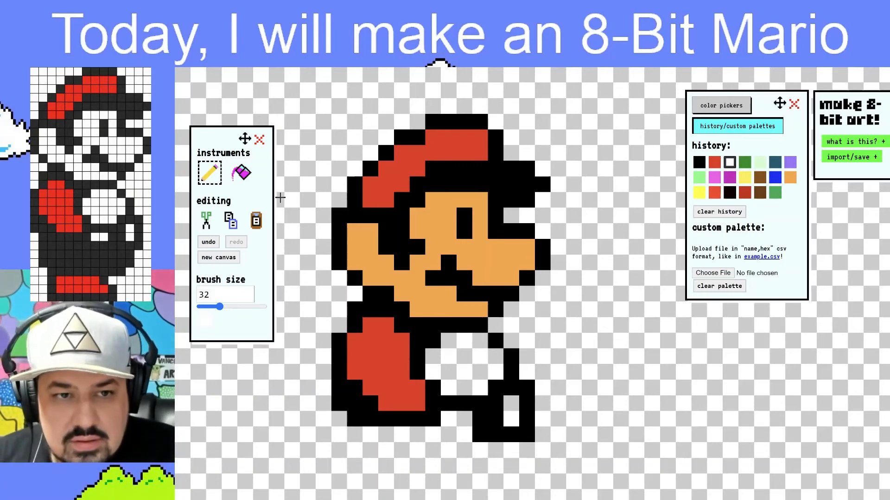
left_click(726, 106)
left_click(776, 167)
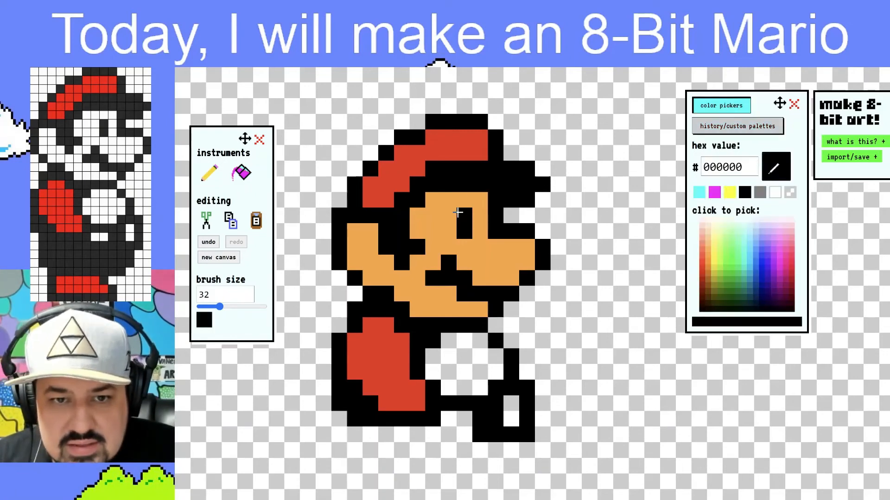
left_click(430, 235)
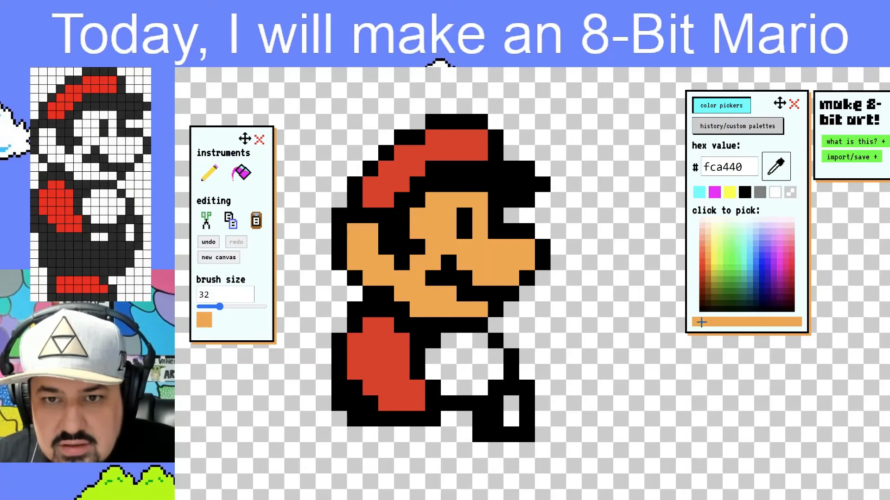
left_click(751, 126)
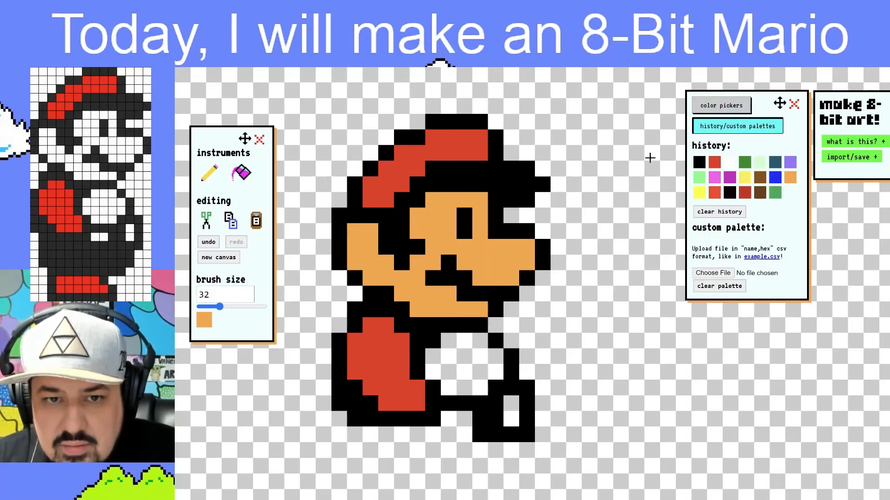
left_click(721, 107)
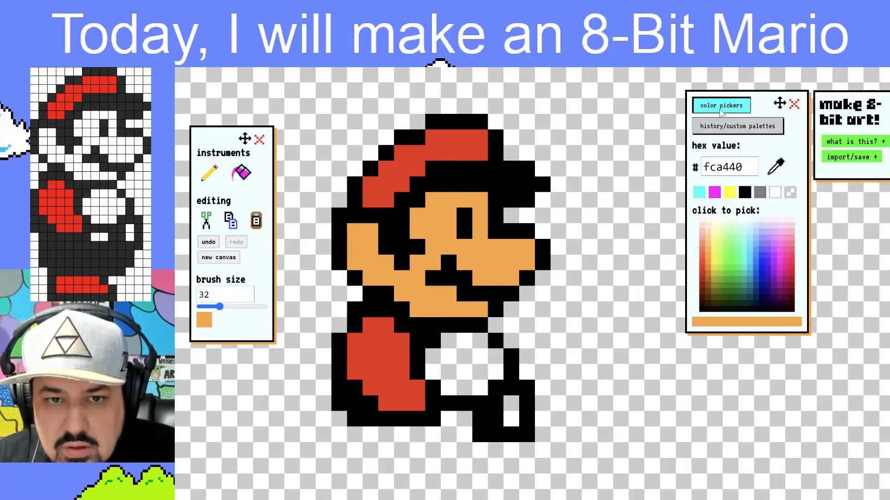
left_click(242, 174)
left_click(471, 364)
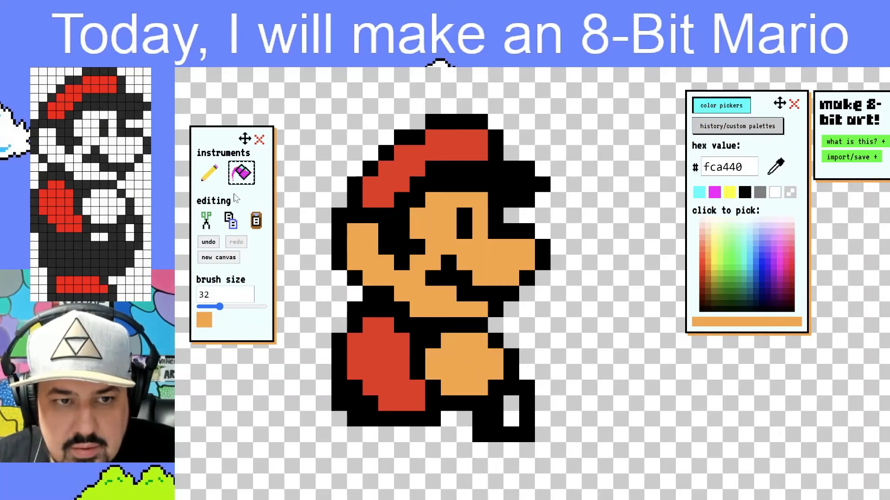
Step: Paint the two-square vertical opening in the hand frame and two side-by-side squares below the fist's lower edge in the skin colour
left_click(215, 179)
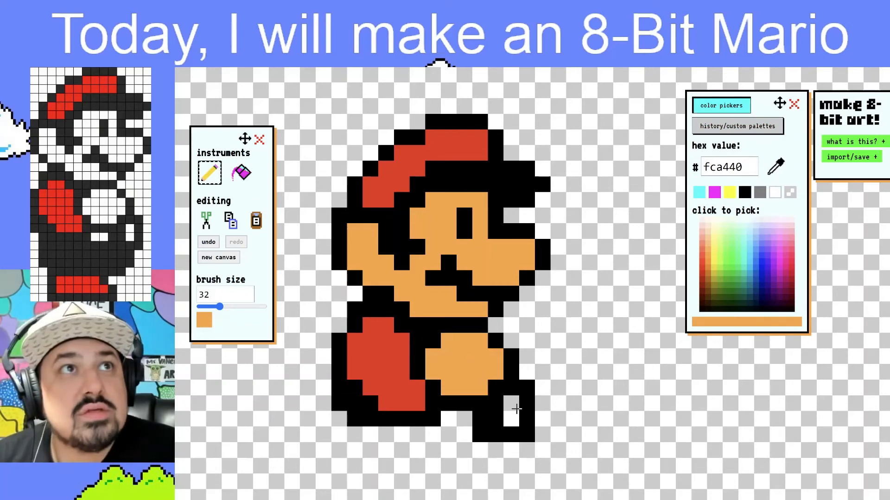
left_click_drag(512, 402, 511, 419)
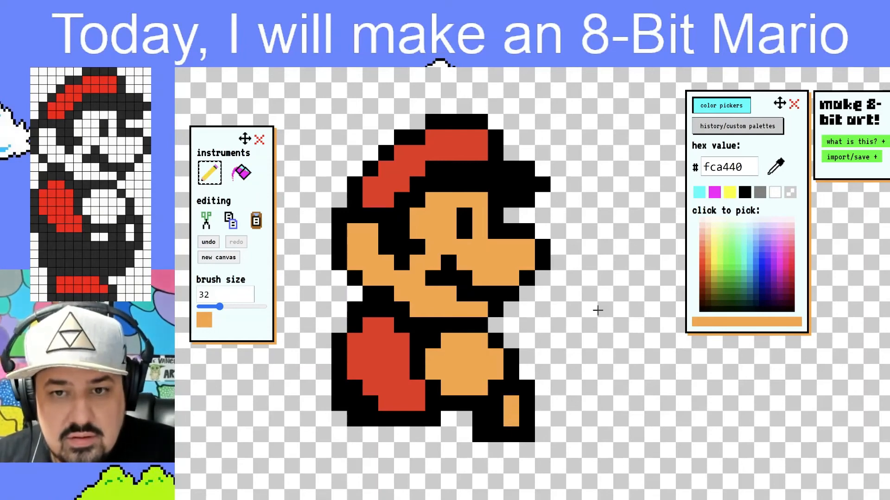
left_click(754, 126)
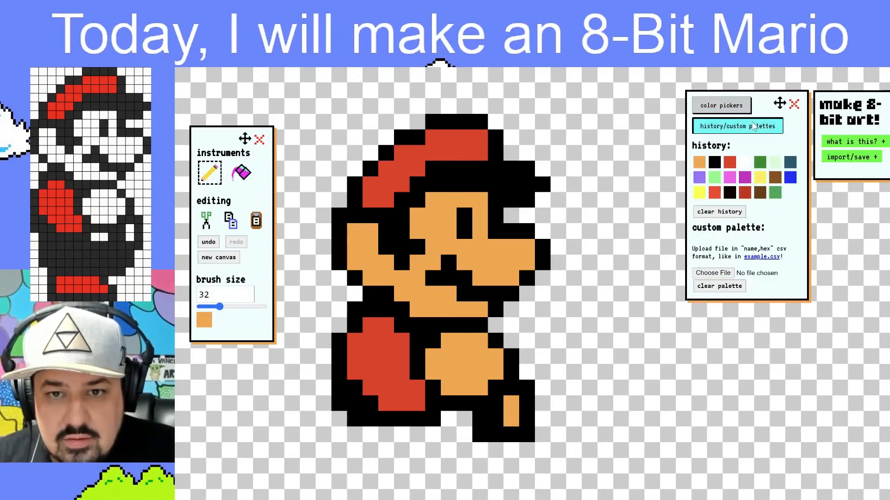
left_click(715, 163)
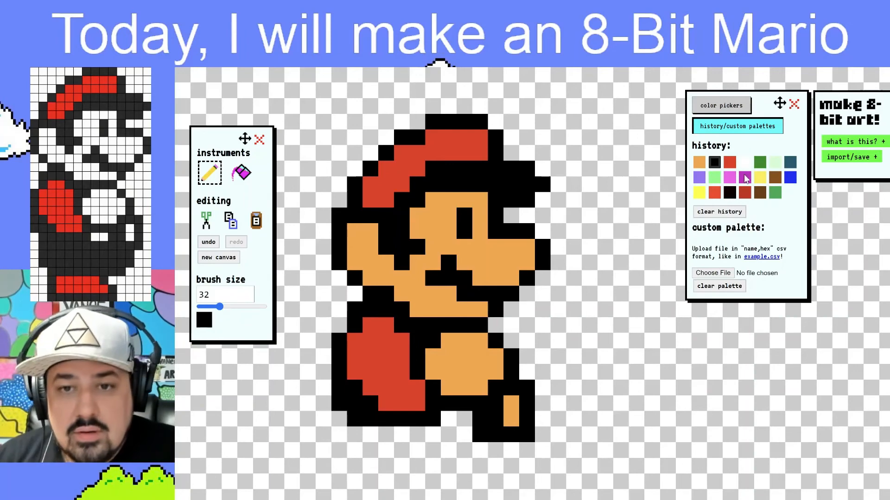
left_click(699, 163)
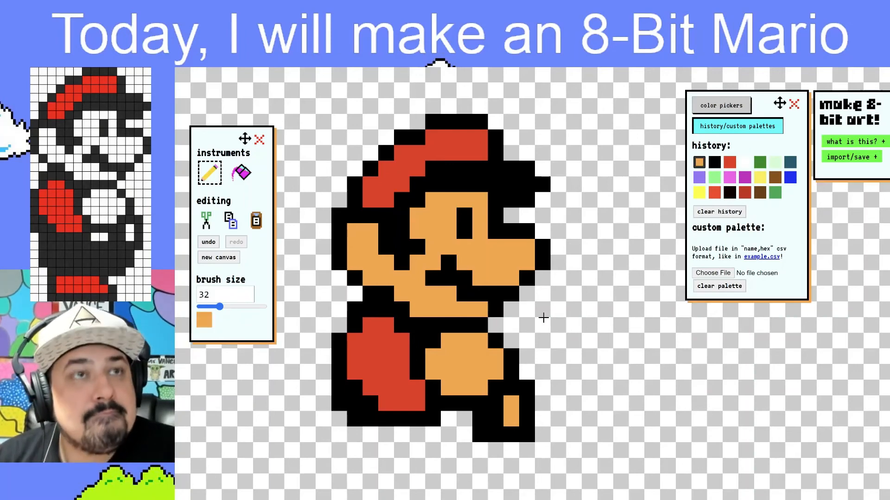
left_click_drag(445, 425, 463, 421)
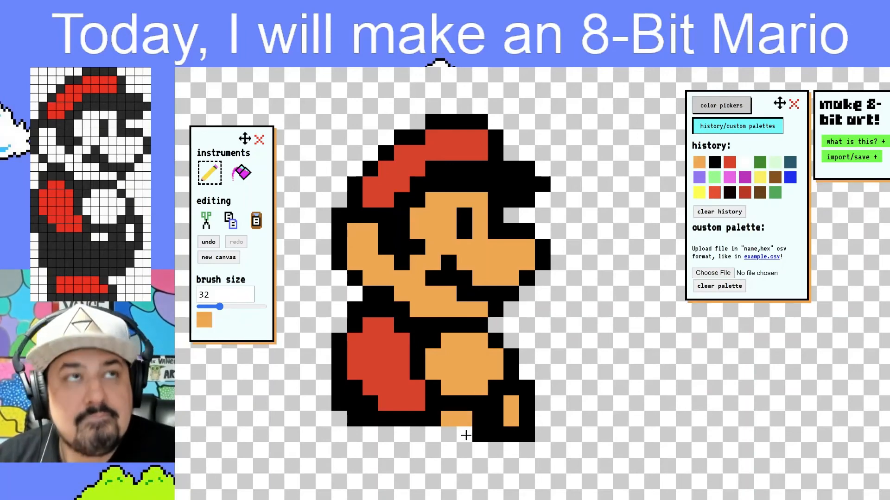
Step: Close the body under the hand with a full-width black row and add two more black rows below it, ending one square short at the front
left_click(714, 162)
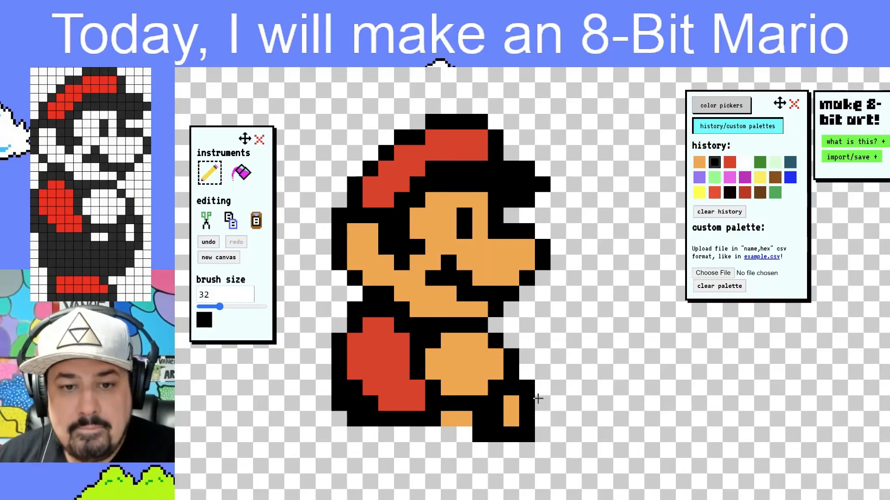
mouse_move(465, 436)
left_mouse_down()
mouse_move(395, 427)
mouse_move(365, 434)
mouse_move(404, 435)
left_mouse_up()
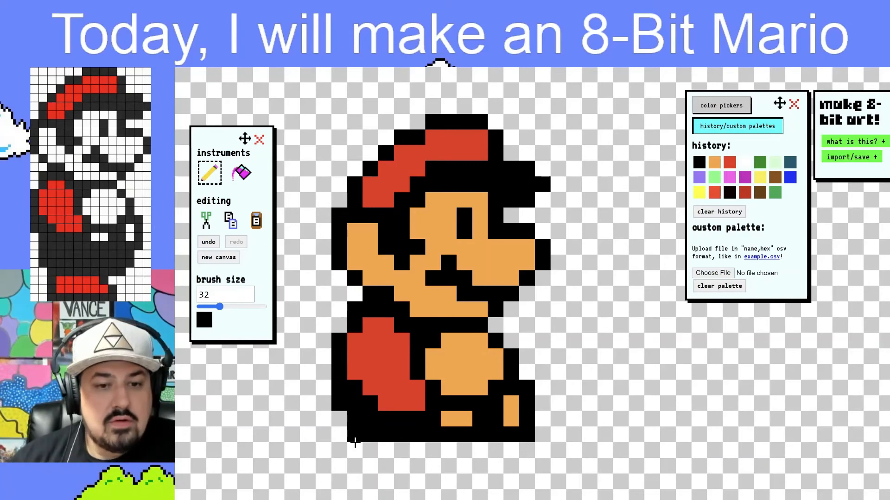
mouse_move(356, 431)
left_mouse_down()
mouse_move(357, 466)
mouse_move(495, 465)
mouse_move(510, 453)
mouse_move(377, 452)
left_mouse_up()
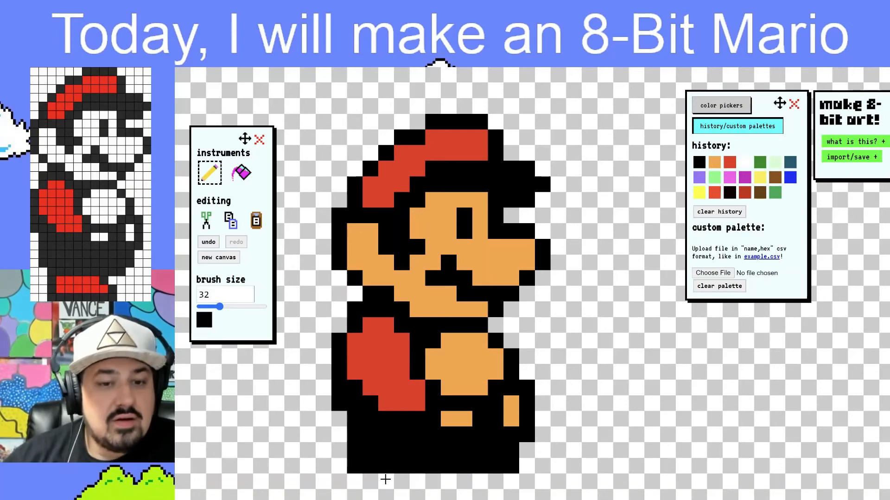
Step: Outline the shoe in black beneath the body and fill its interior with the cap's red
left_click_drag(376, 480, 371, 498)
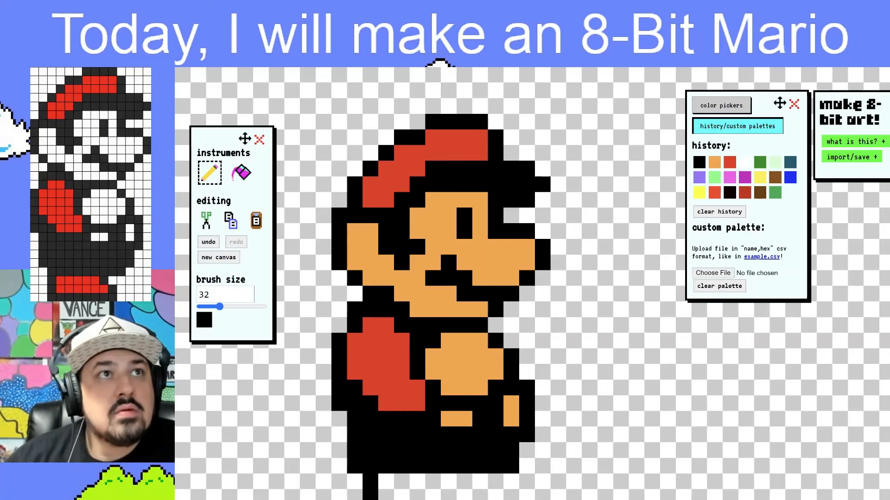
left_click(495, 494)
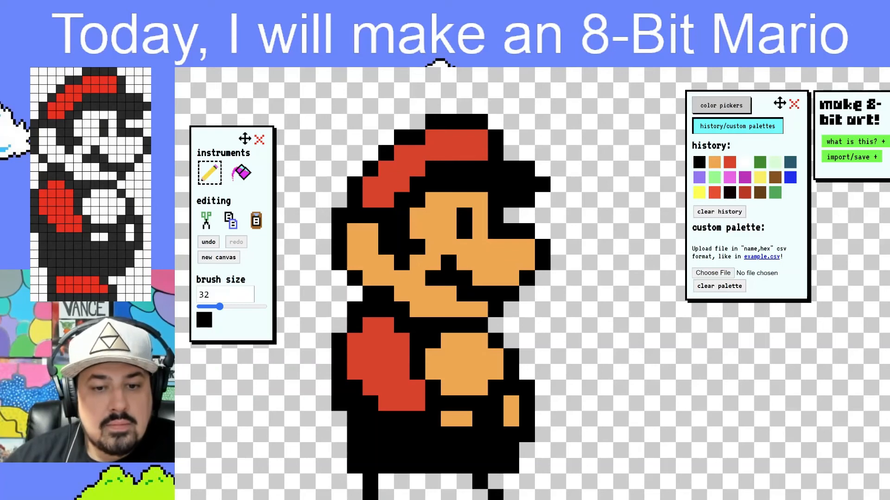
left_click(729, 163)
left_click(241, 173)
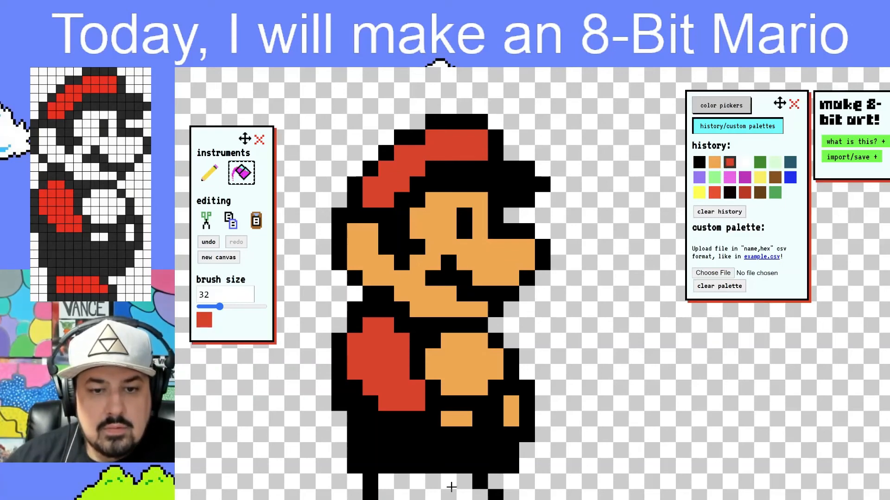
left_click(457, 495)
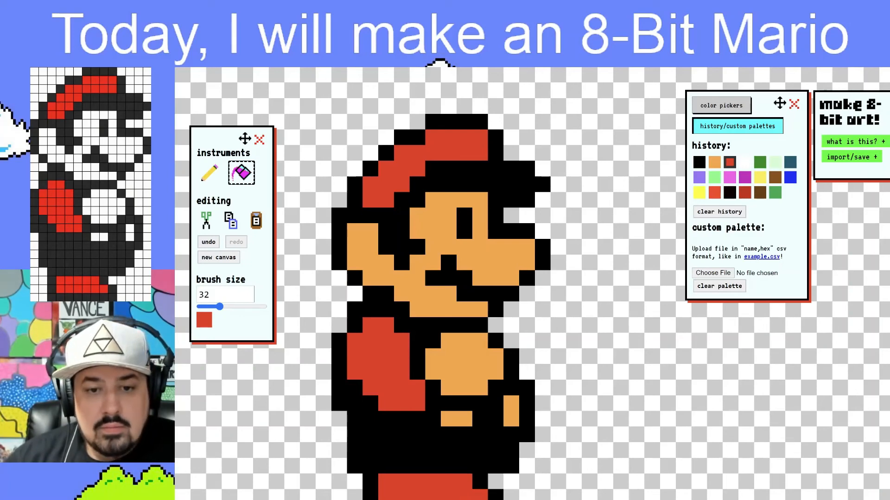
Step: Erase the surplus lowest black row beneath the shoe with the transparent colour, undoing any transparent fill of the outline
left_click(707, 105)
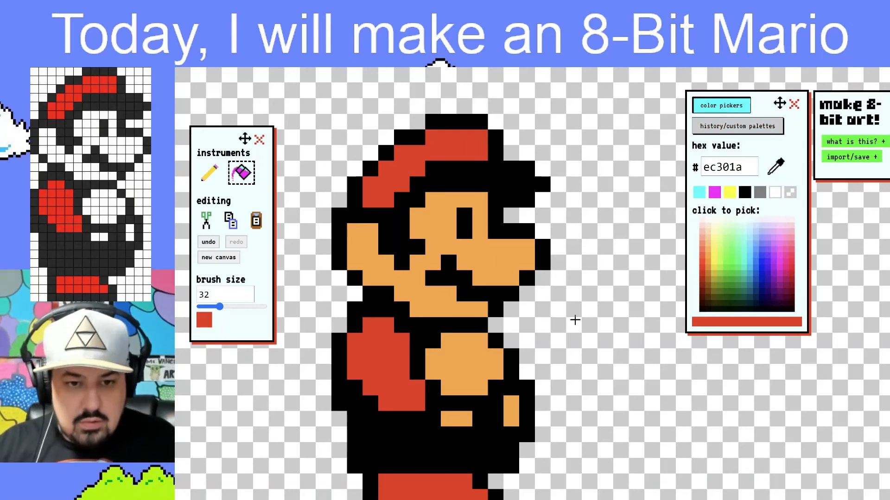
key("ctrl+minus")
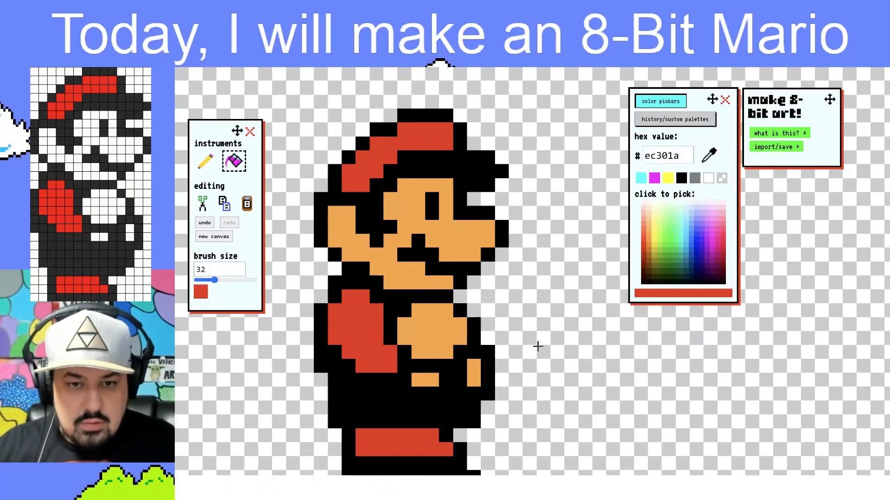
left_click(722, 178)
left_click(476, 473)
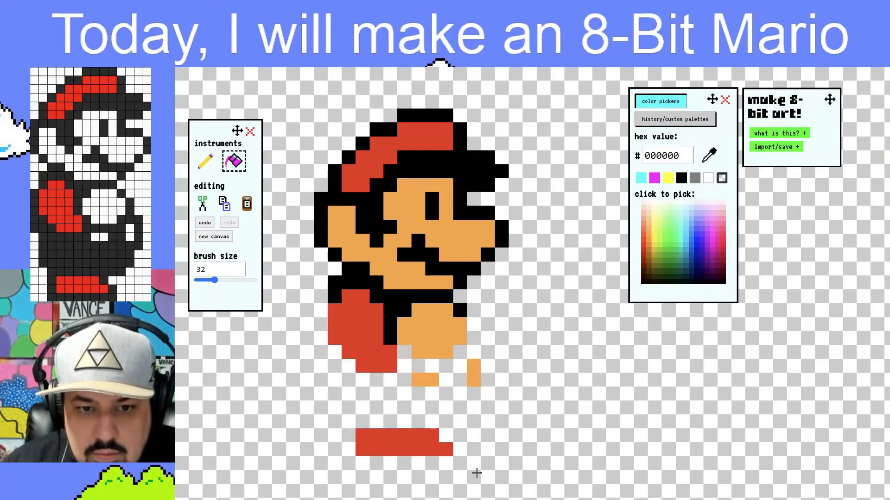
key("ctrl+z")
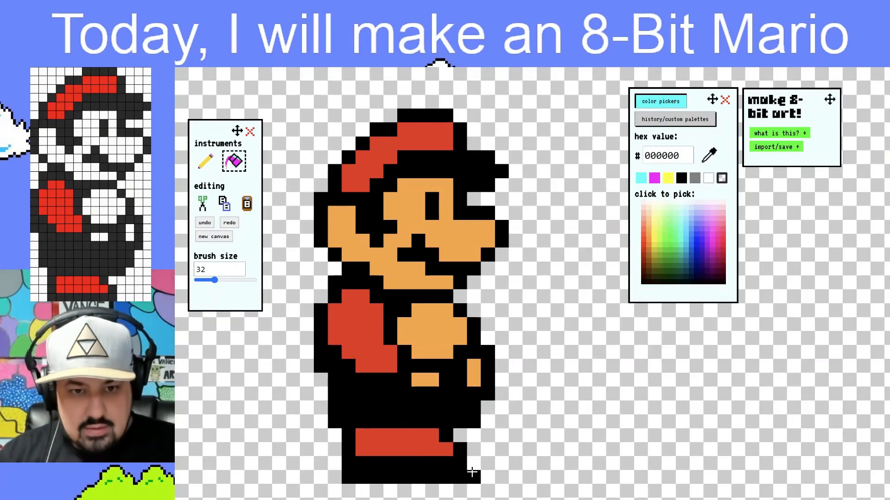
left_click(206, 162)
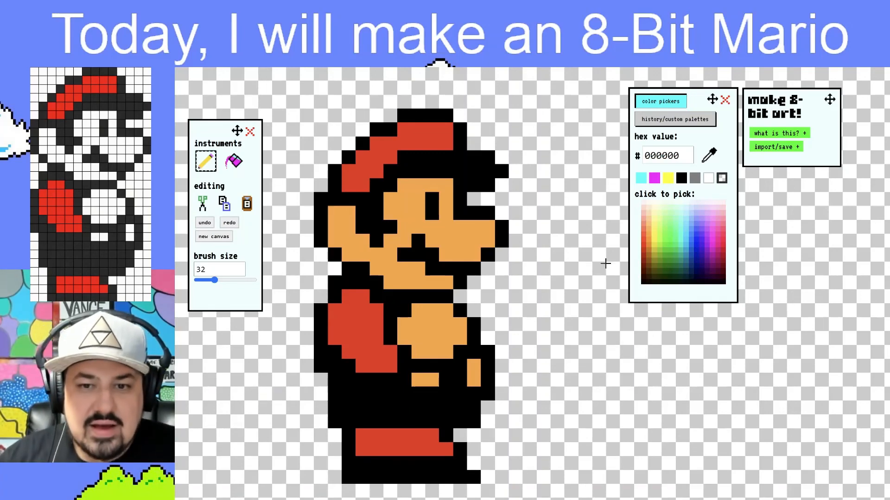
left_click(471, 480)
left_click_drag(471, 482, 337, 478)
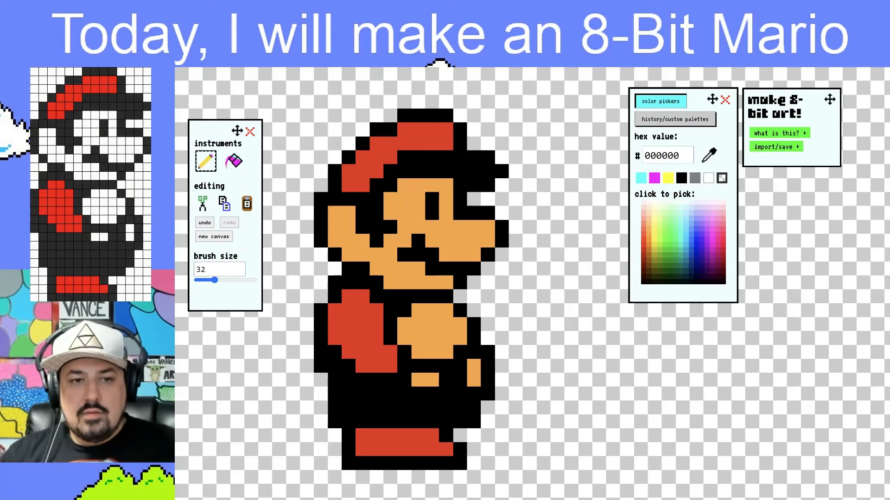
Step: Export the full page of the artwork to PNG and dismiss the saved-art preview
left_click(788, 148)
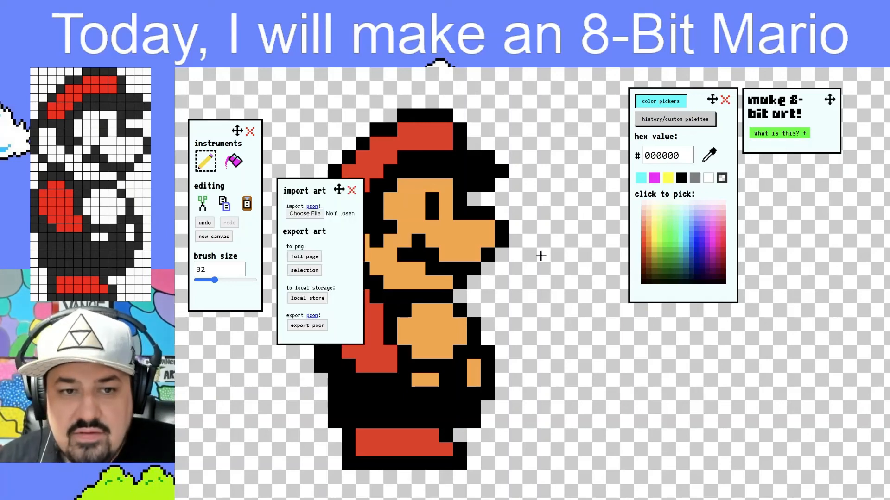
left_click(309, 258)
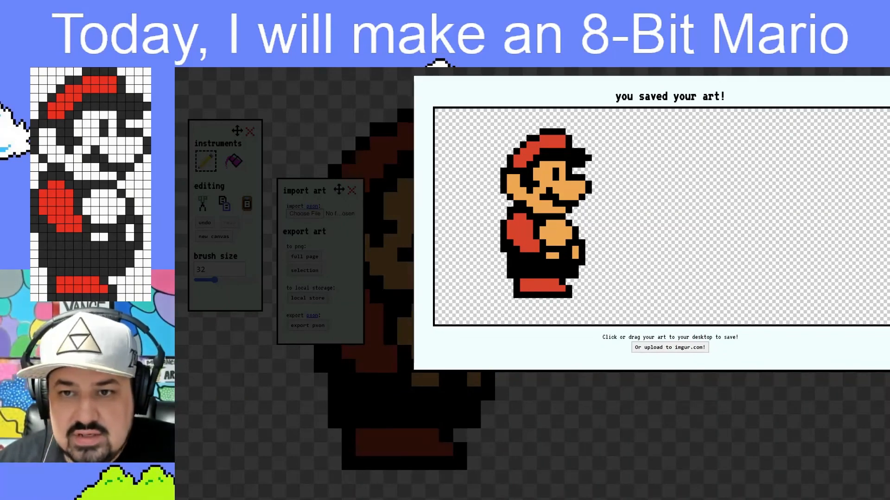
left_click(420, 401)
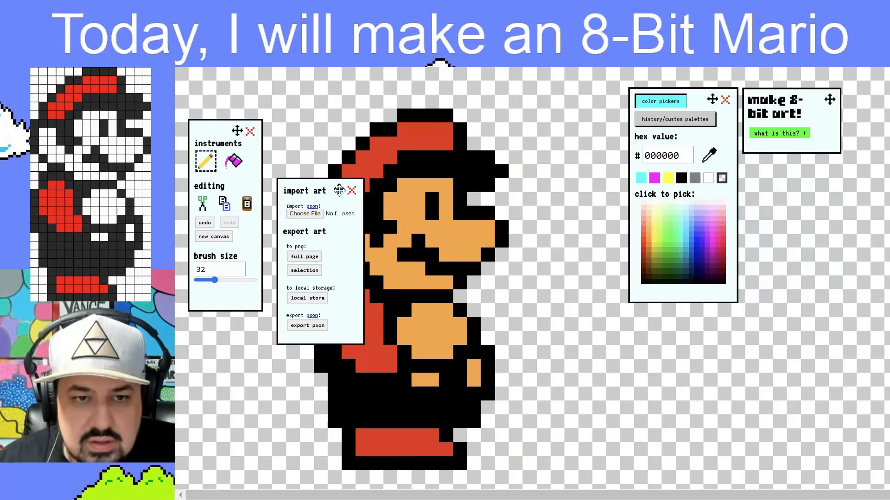
Step: Move the import/export window off the drawing, export a selection tightly framing Mario to PNG, and close the saved-art preview
left_click_drag(338, 190, 676, 203)
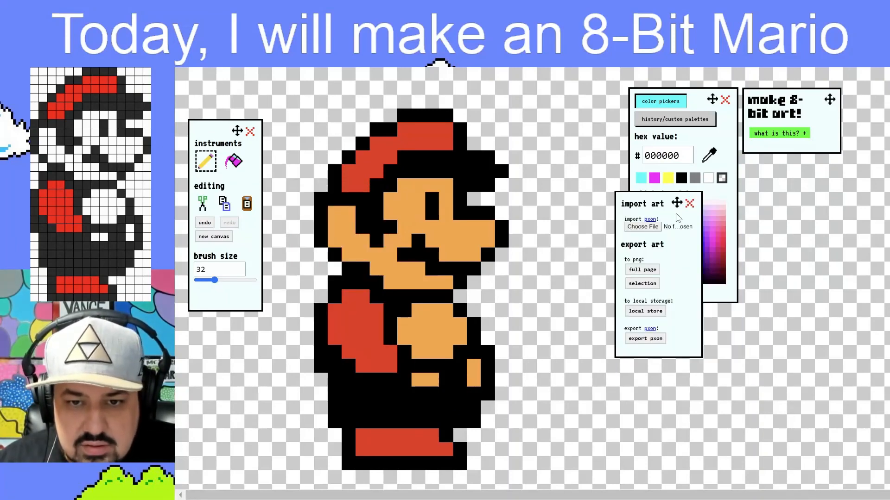
left_click(642, 283)
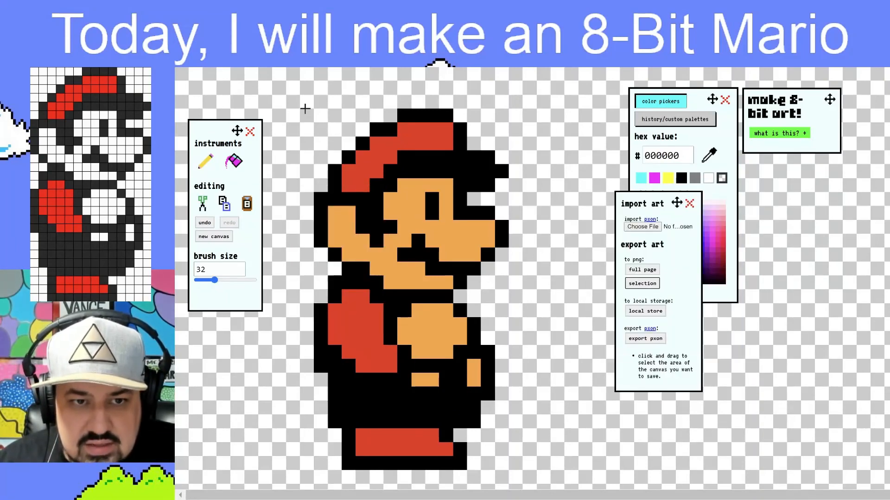
left_click_drag(311, 109, 510, 472)
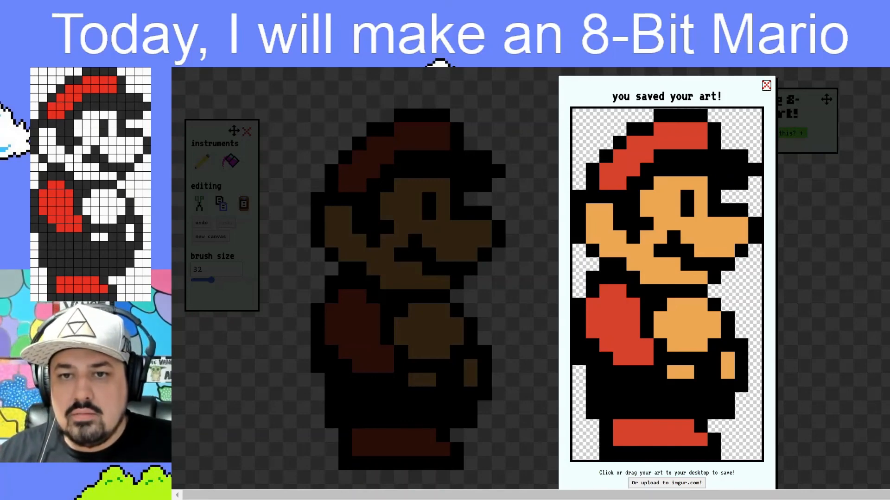
left_click(766, 85)
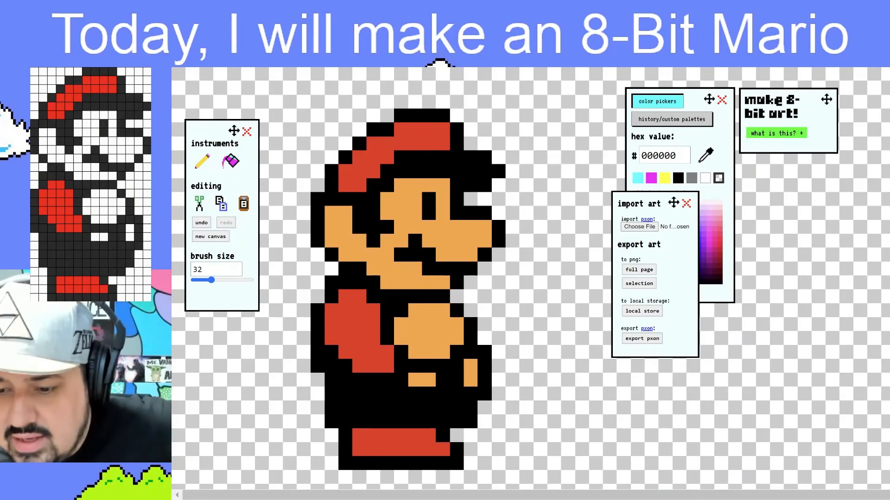